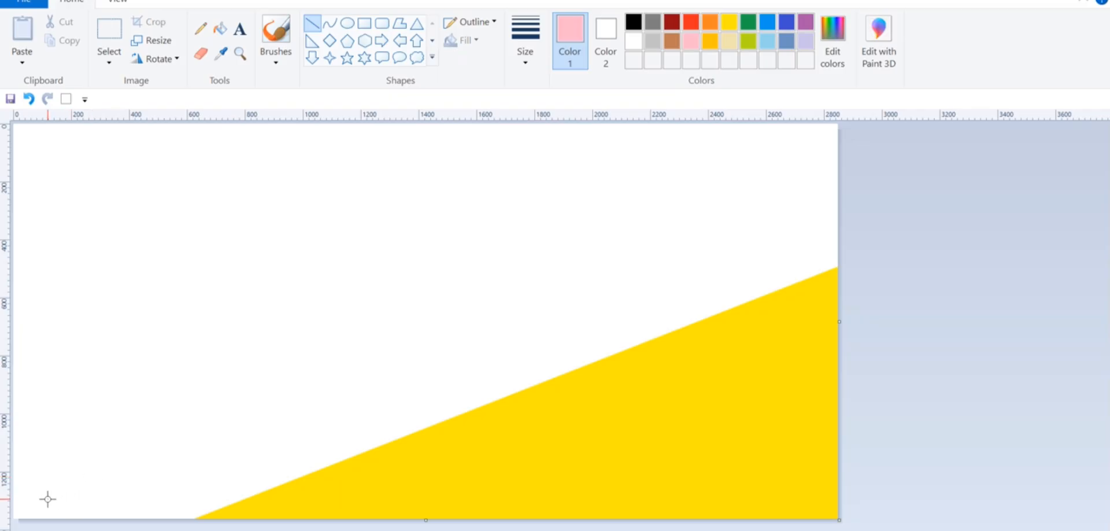
Step: Draw a pink diagonal line from the canvas's lower-left corner to near the upper-right corner and fill the band above the yellow area pink
mouse_move(15, 513)
mouse_down()
mouse_move(171, 398)
mouse_move(859, 122)
mouse_up()
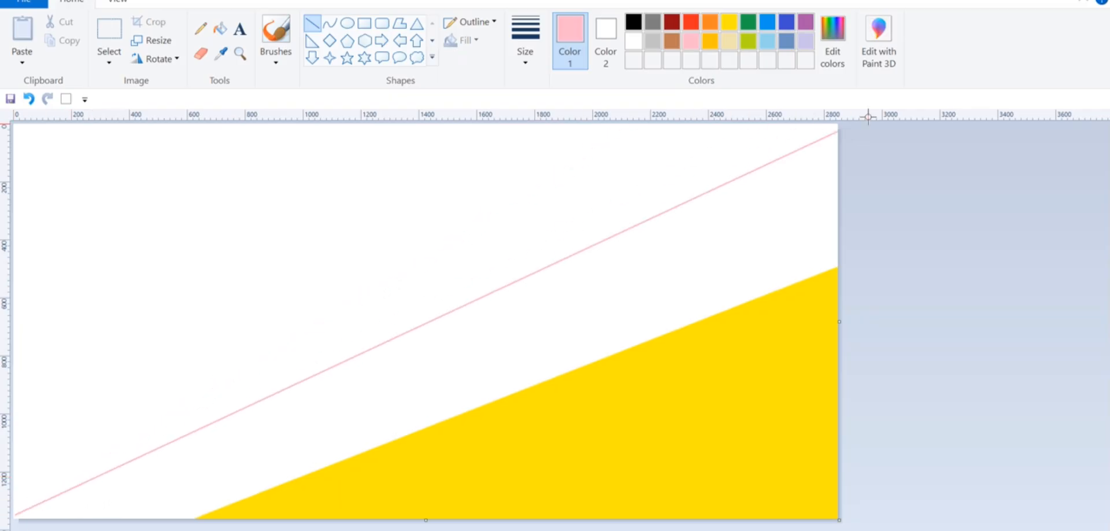
drag(15, 513, 16, 517)
click(219, 28)
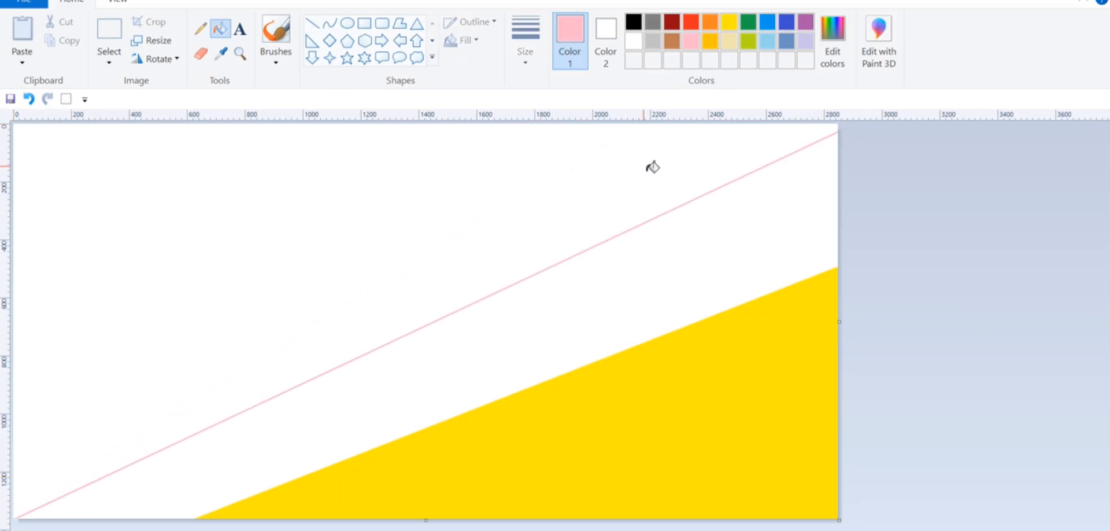
click(659, 234)
Step: Draw a blue diagonal line above the pink band, fill the strip between them blue and the remaining upper-left area indigo
click(767, 25)
click(312, 24)
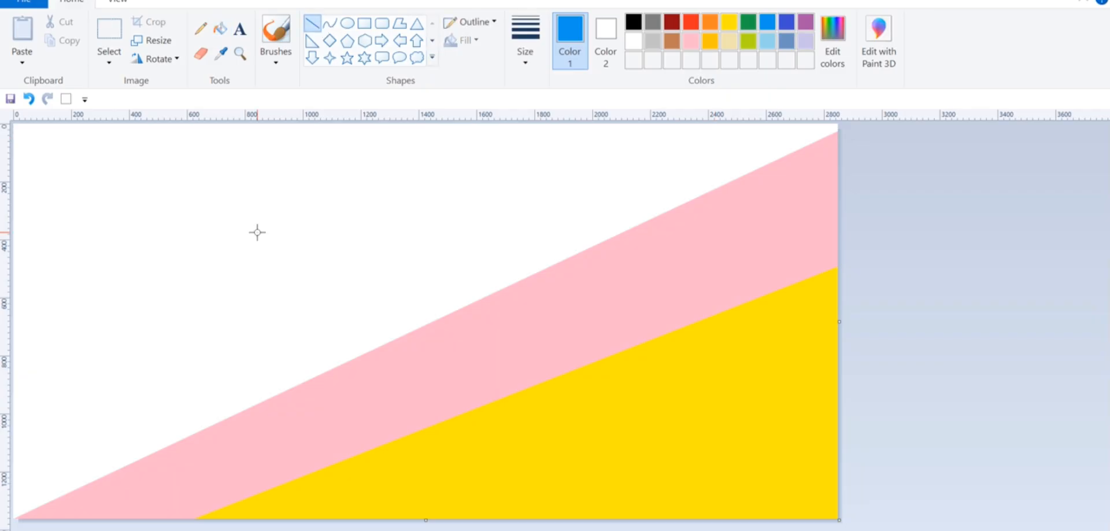
mouse_move(156, 315)
mouse_down()
mouse_move(698, 94)
mouse_move(698, 81)
mouse_up()
drag(163, 320, 12, 401)
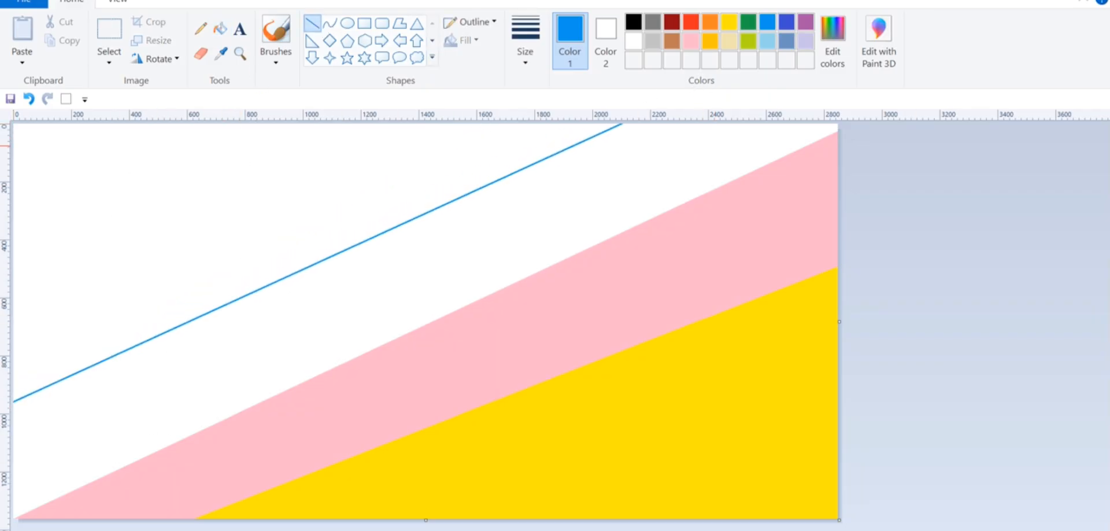
click(220, 29)
click(443, 211)
click(786, 26)
click(374, 217)
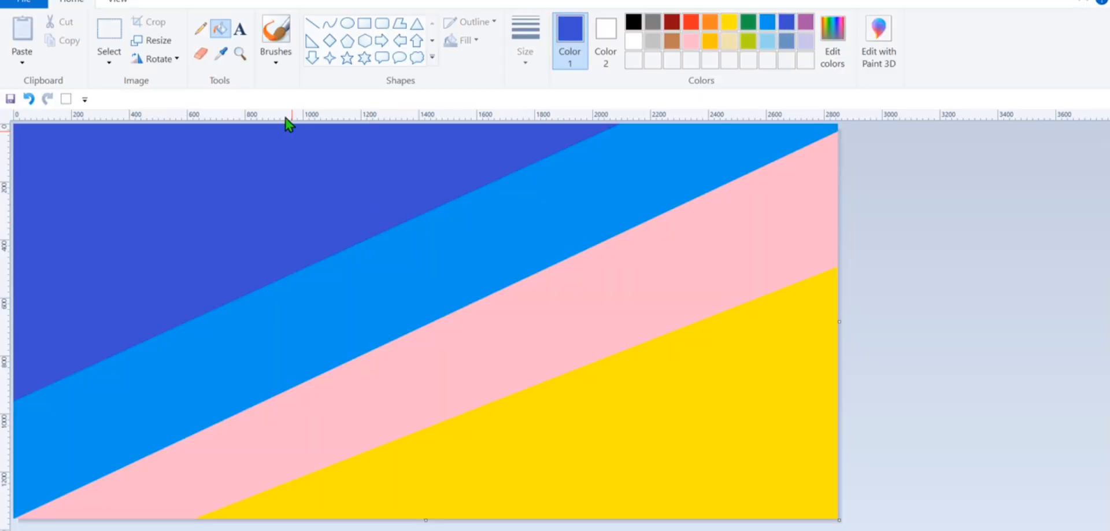
Step: Resize the image by pixels to a horizontal size of 1, without maintaining the aspect ratio
click(169, 42)
click(182, 117)
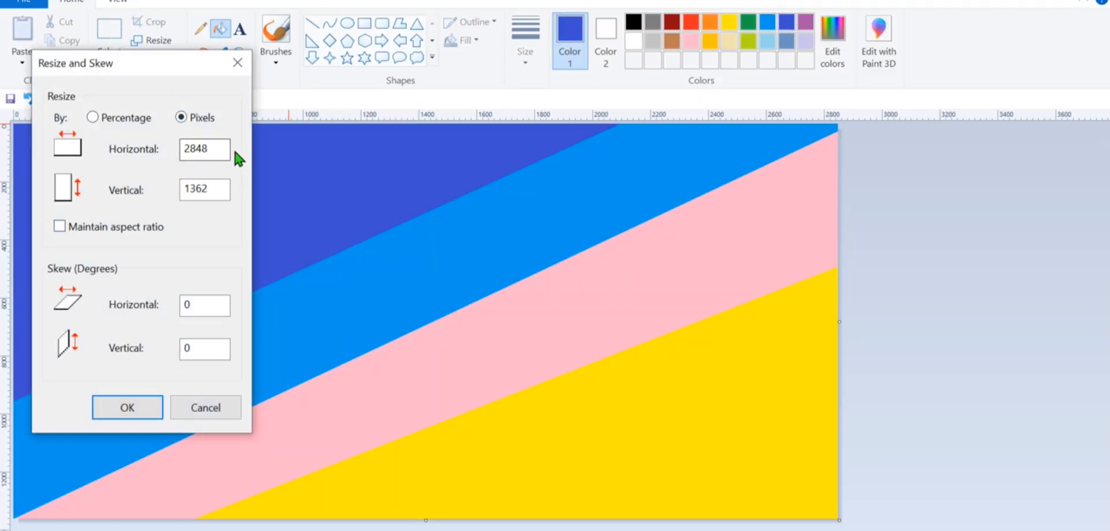
click(220, 149)
key(BackSpace)
key(BackSpace)
key(BackSpace)
key(BackSpace)
text(1)
click(127, 407)
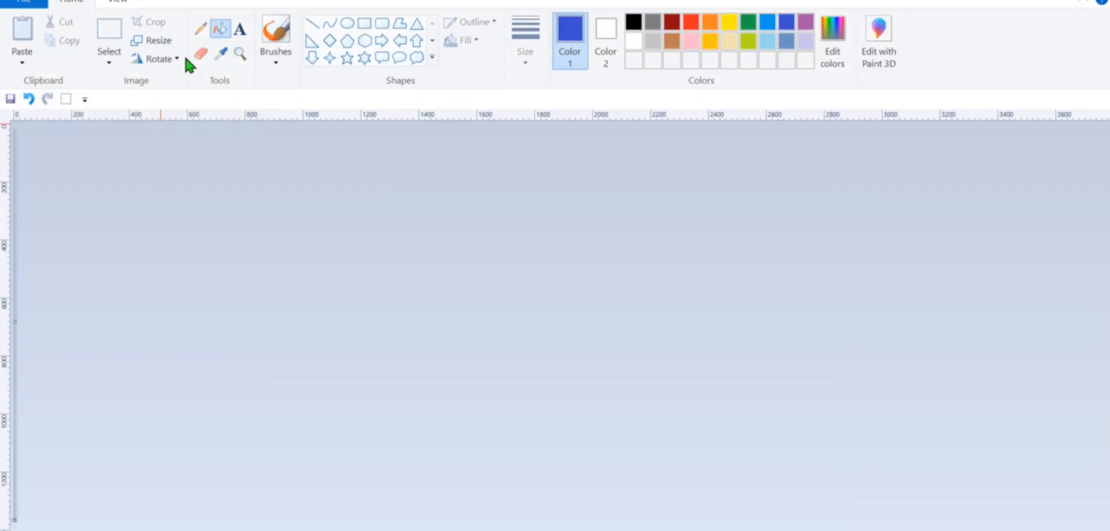
Step: Resize the image by pixels back to a horizontal size of 2848, without maintaining the aspect ratio
click(151, 40)
click(60, 226)
click(181, 118)
click(218, 154)
key(BackSpace)
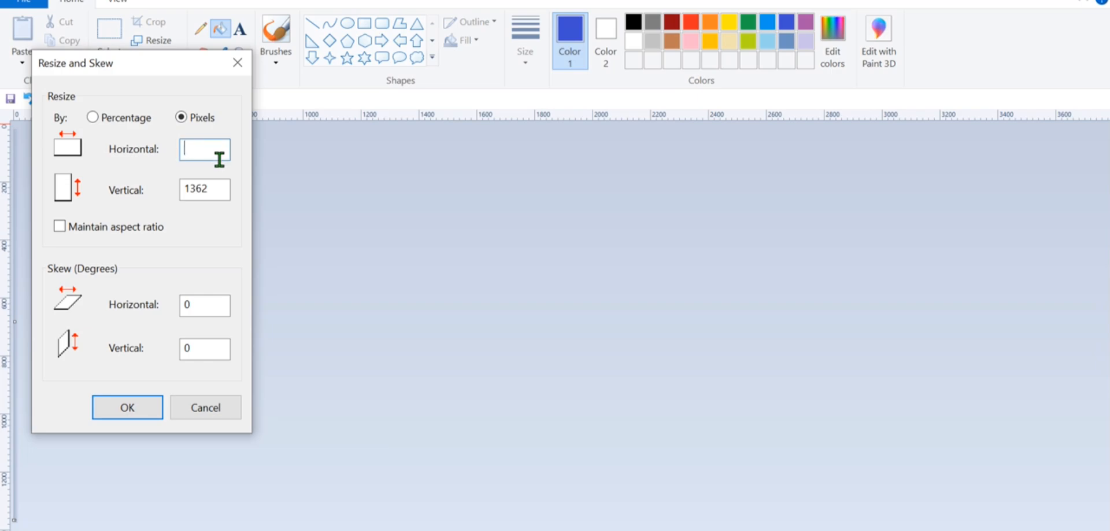
text(2848)
click(119, 416)
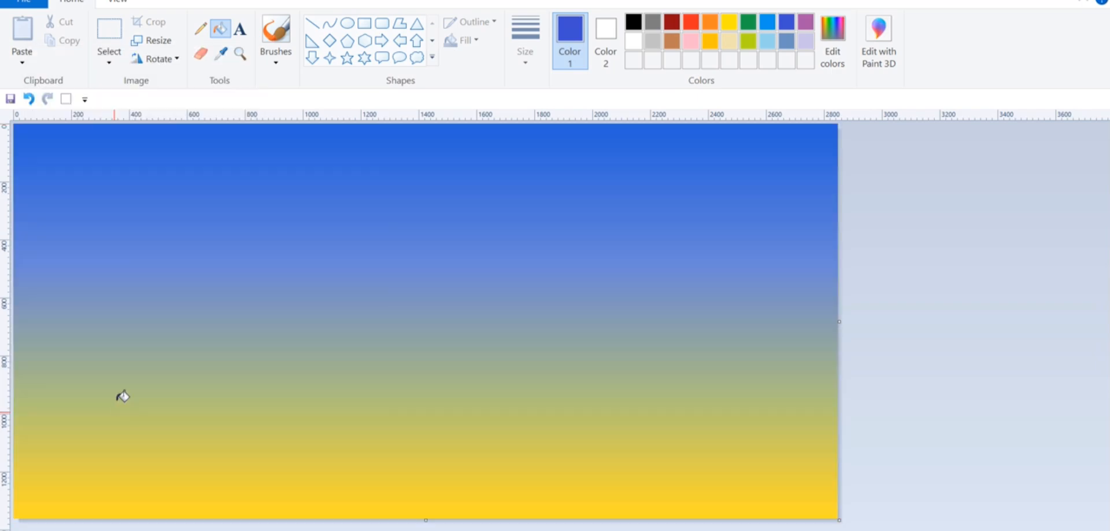
click(150, 41)
click(237, 62)
Step: Select the entire gradient and compress it vertically into about the upper half of the canvas
click(110, 55)
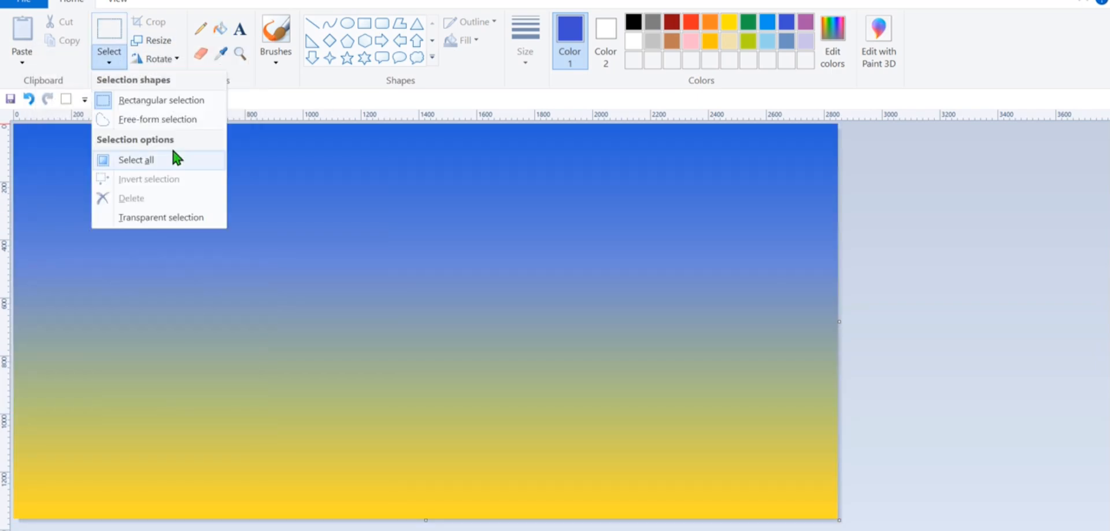
click(179, 155)
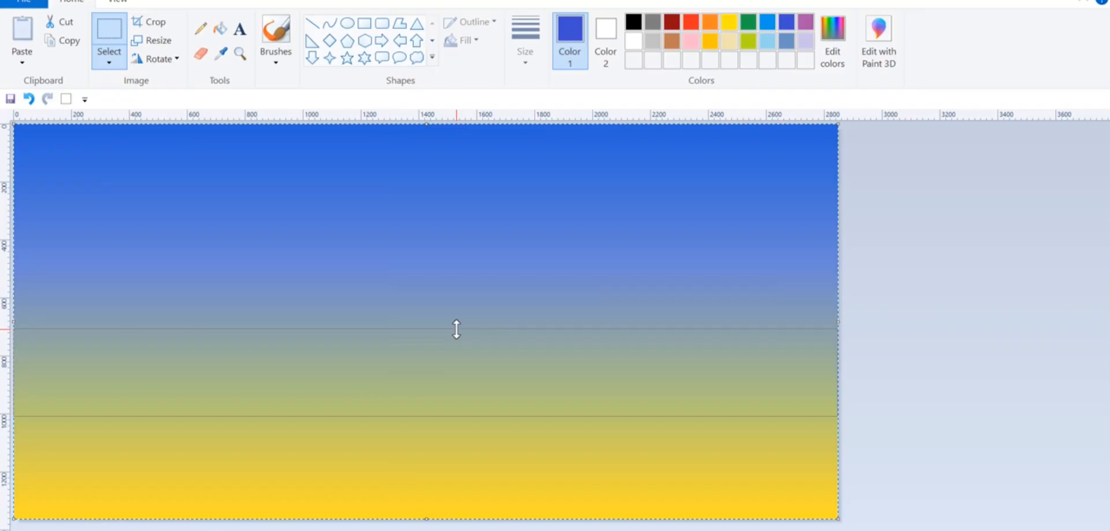
drag(456, 329, 451, 327)
Step: Copy the compressed gradient and paste a duplicate over it
right_click(438, 308)
click(468, 341)
right_click(460, 298)
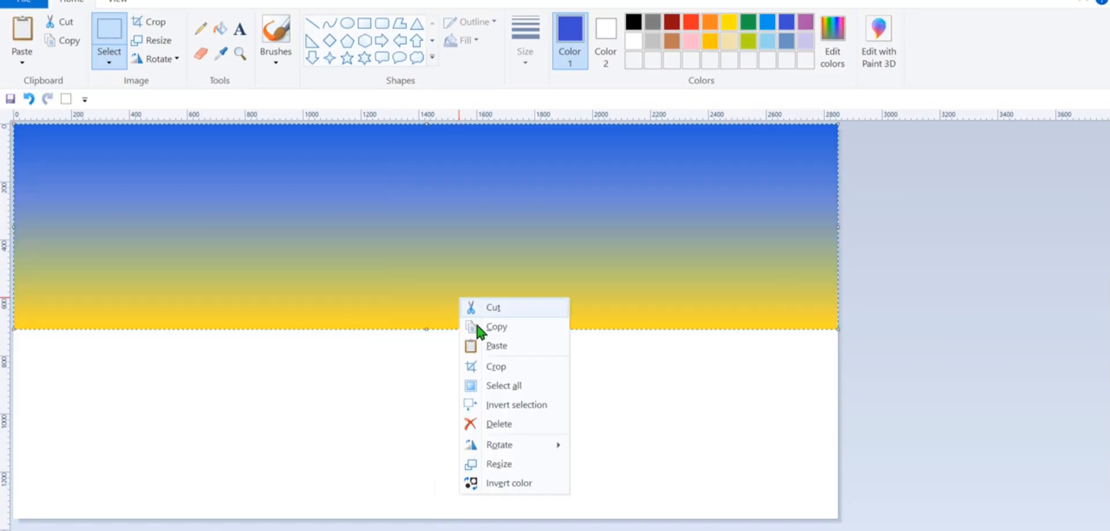
click(495, 346)
Step: Flip the pasted gradient vertically and move it into the lower half of the canvas to mirror the upper half
right_click(477, 280)
mouse_move(549, 429)
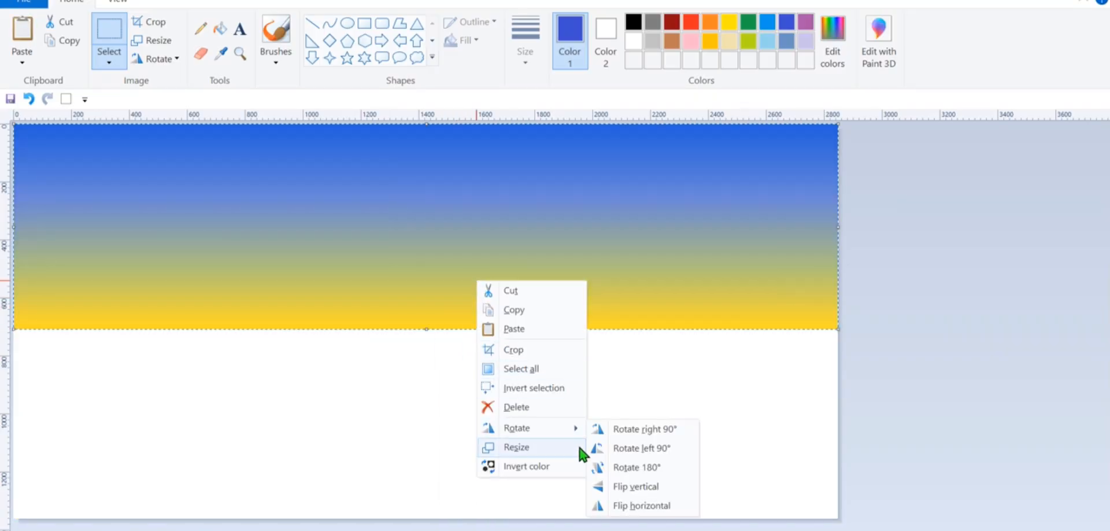
click(595, 486)
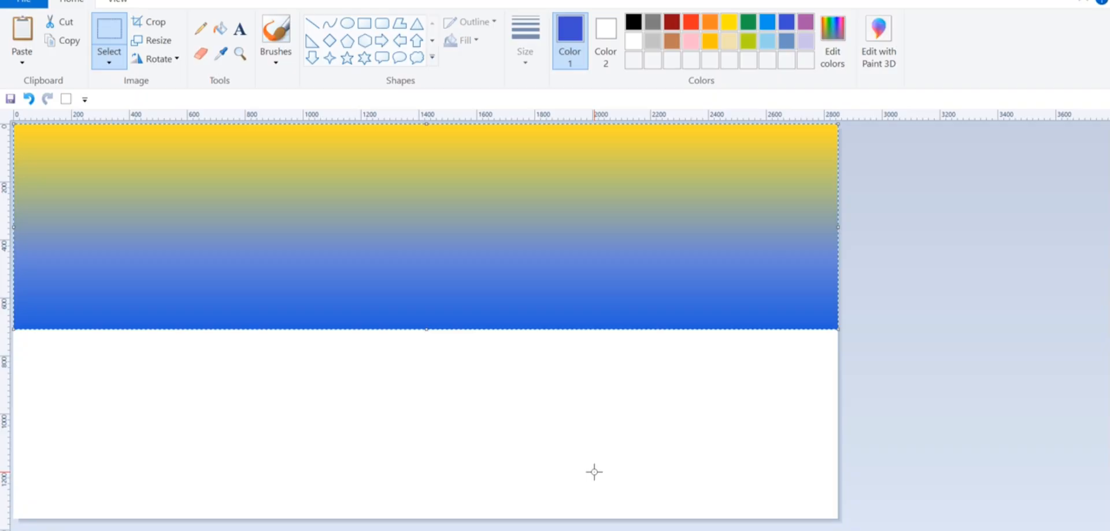
right_click(318, 232)
drag(395, 184, 397, 390)
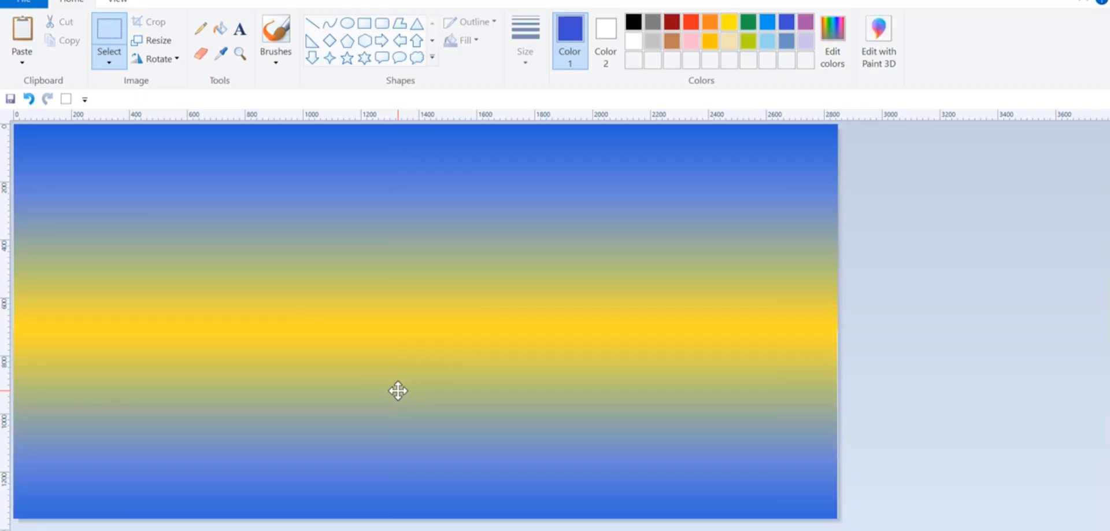
click(879, 281)
Step: Set both Color 1 and Color 2 to yellow and draw a solid-filled ellipse about 465 px wide near the canvas centre
click(730, 23)
click(592, 46)
click(730, 24)
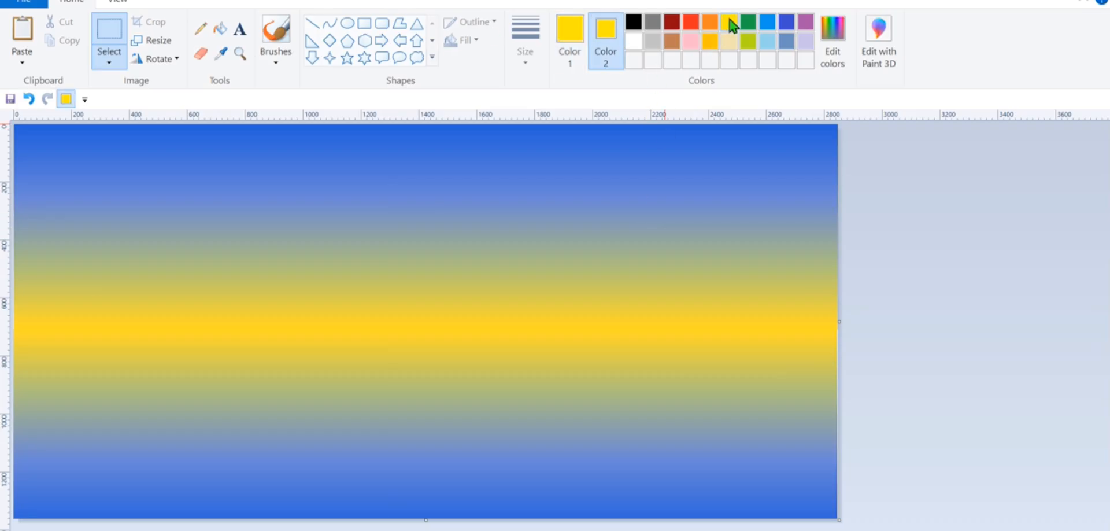
click(346, 23)
click(464, 40)
click(484, 82)
drag(319, 234, 454, 357)
Step: Move the yellow sun up to the middle of the sky and shrink it to about 370 px wide
mouse_move(402, 315)
mouse_down()
mouse_move(457, 279)
mouse_move(445, 287)
mouse_up()
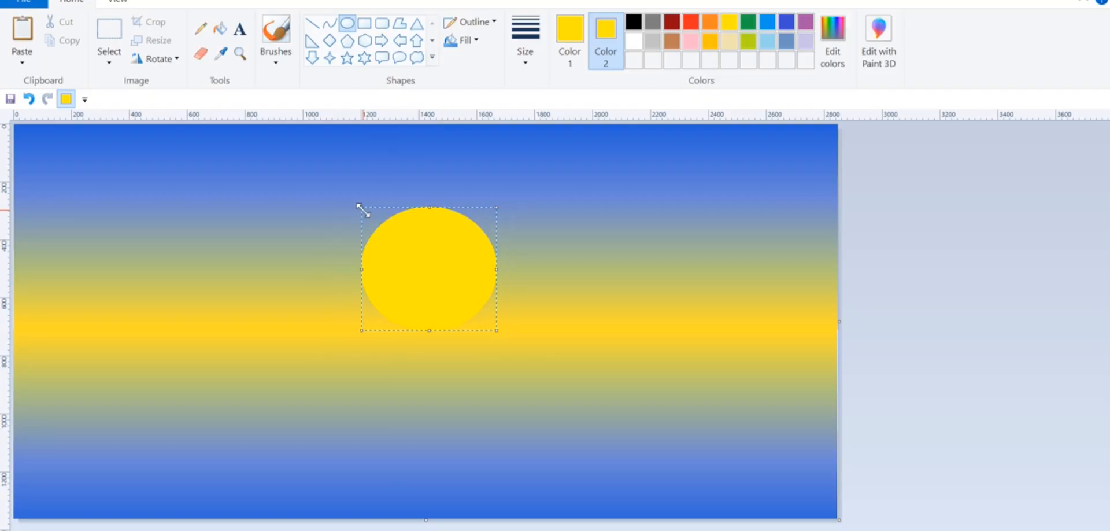
drag(360, 208, 388, 238)
drag(436, 276, 431, 271)
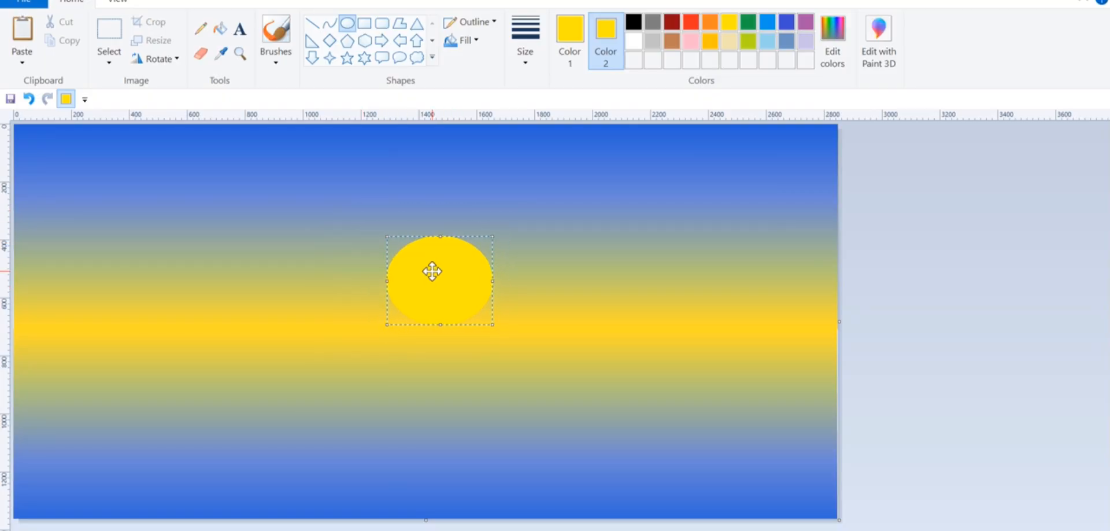
click(740, 307)
Step: Pick a very dark green from the basic colors as Color 1 and brush a valley outline from both side edges, dipping below the sun
click(833, 40)
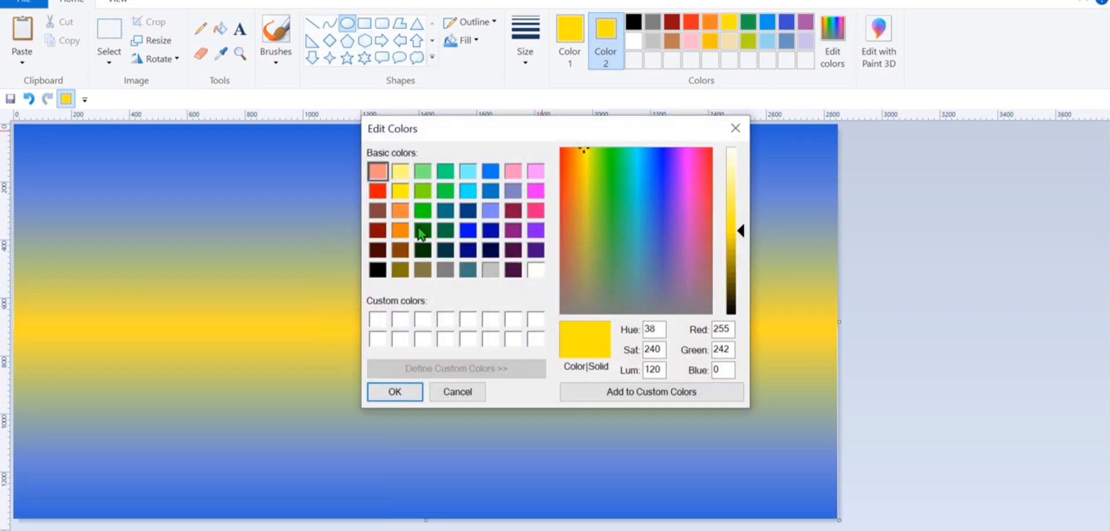
click(423, 250)
click(394, 391)
click(285, 59)
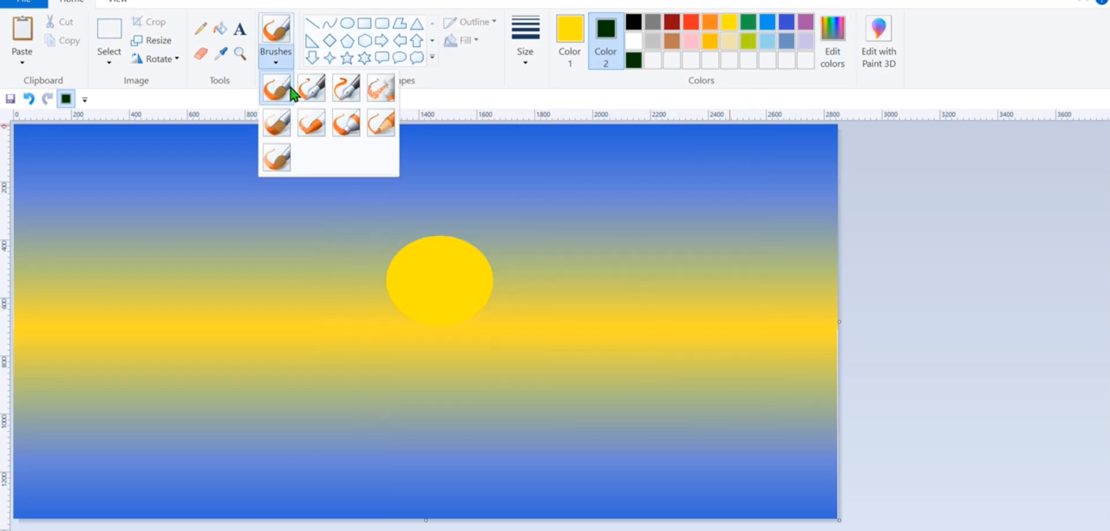
click(280, 89)
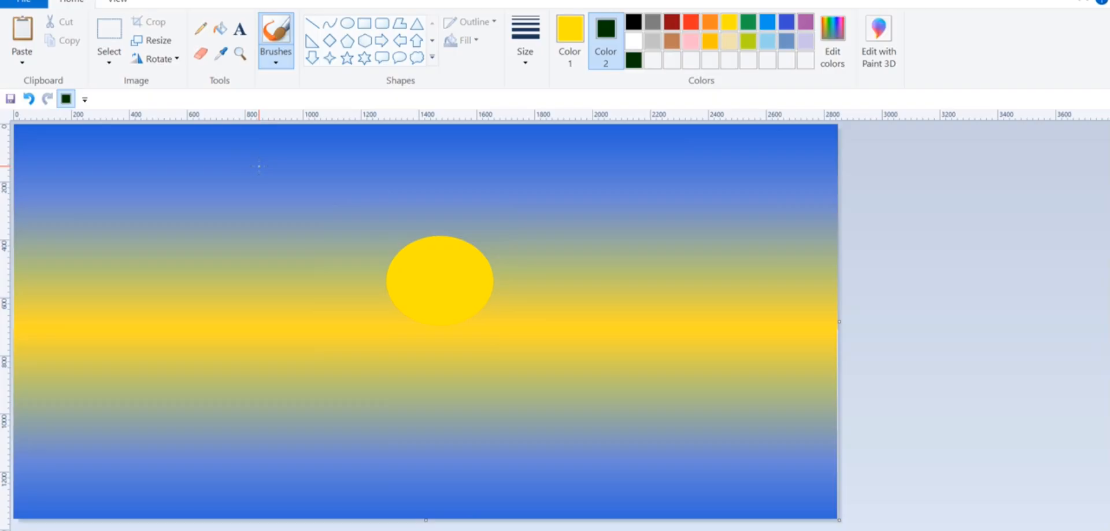
click(558, 27)
click(633, 60)
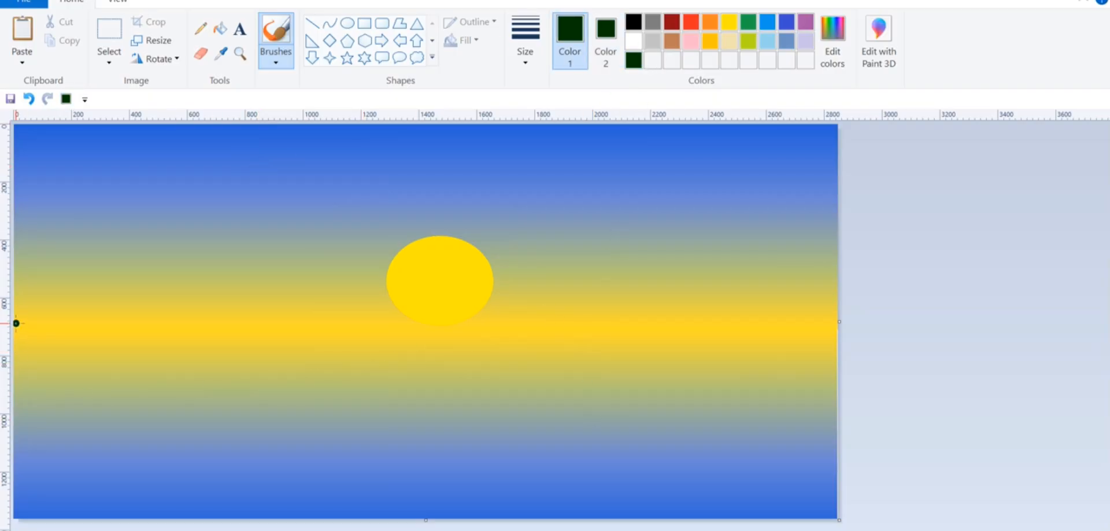
mouse_move(17, 314)
mouse_down()
mouse_move(422, 426)
mouse_move(498, 420)
mouse_move(696, 368)
mouse_move(828, 315)
mouse_up()
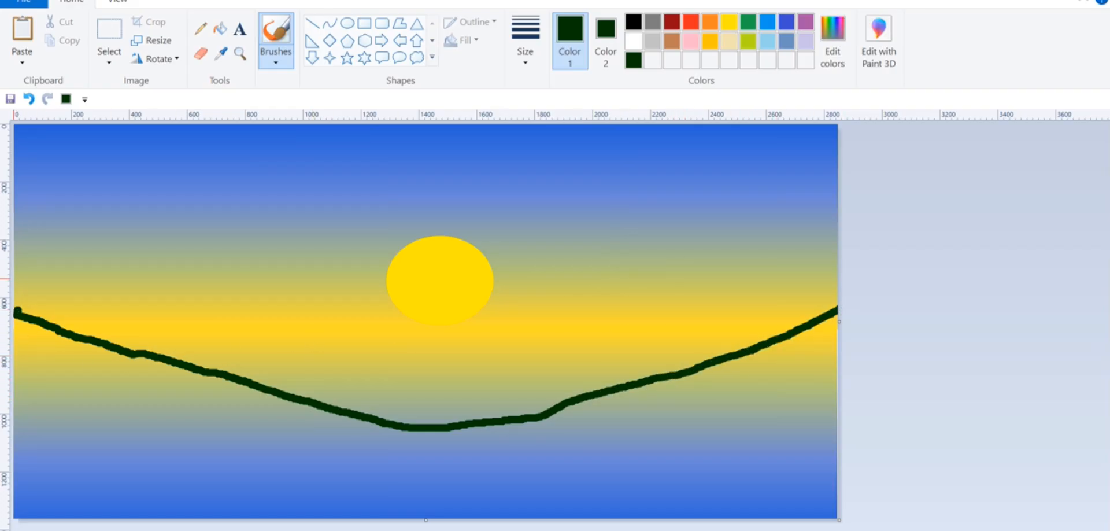
key(ctrl+z)
click(15, 313)
Step: Paint the whole area beneath the valley outline solid dark green with broad brush strokes
mouse_move(364, 450)
mouse_down()
mouse_move(200, 472)
mouse_move(332, 472)
mouse_move(443, 506)
mouse_move(596, 466)
mouse_move(361, 505)
mouse_move(631, 525)
mouse_move(326, 526)
mouse_move(574, 475)
mouse_move(402, 459)
mouse_move(501, 445)
mouse_move(398, 453)
mouse_move(601, 470)
mouse_move(835, 449)
mouse_move(805, 460)
mouse_move(814, 495)
mouse_move(849, 485)
mouse_move(716, 488)
mouse_move(856, 504)
mouse_up()
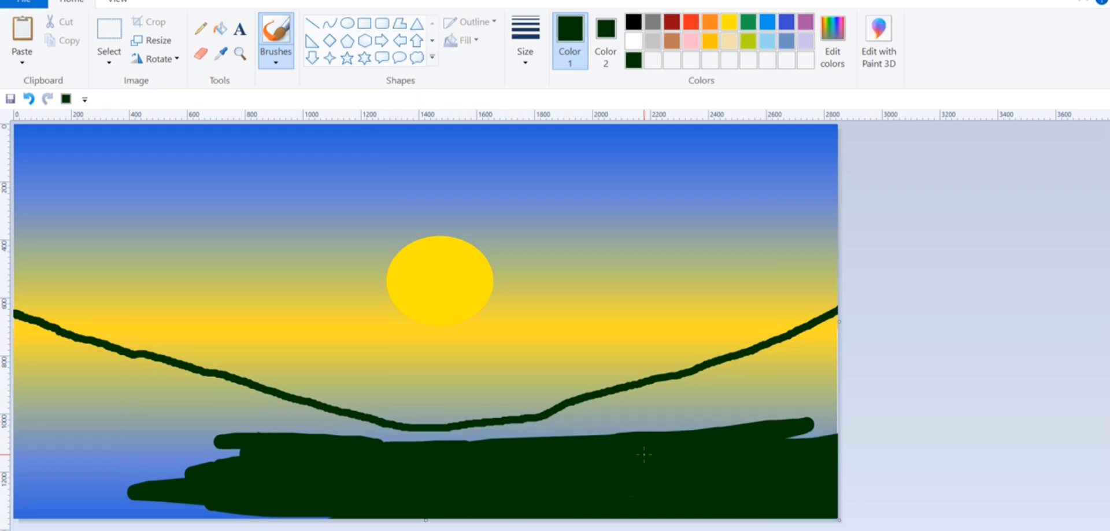
mouse_move(643, 454)
mouse_down()
mouse_move(786, 390)
mouse_move(605, 441)
mouse_move(760, 408)
mouse_move(649, 426)
mouse_move(688, 382)
mouse_move(625, 390)
mouse_move(754, 357)
mouse_move(837, 314)
mouse_move(758, 358)
mouse_move(840, 325)
mouse_move(798, 397)
mouse_move(751, 439)
mouse_move(816, 415)
mouse_up()
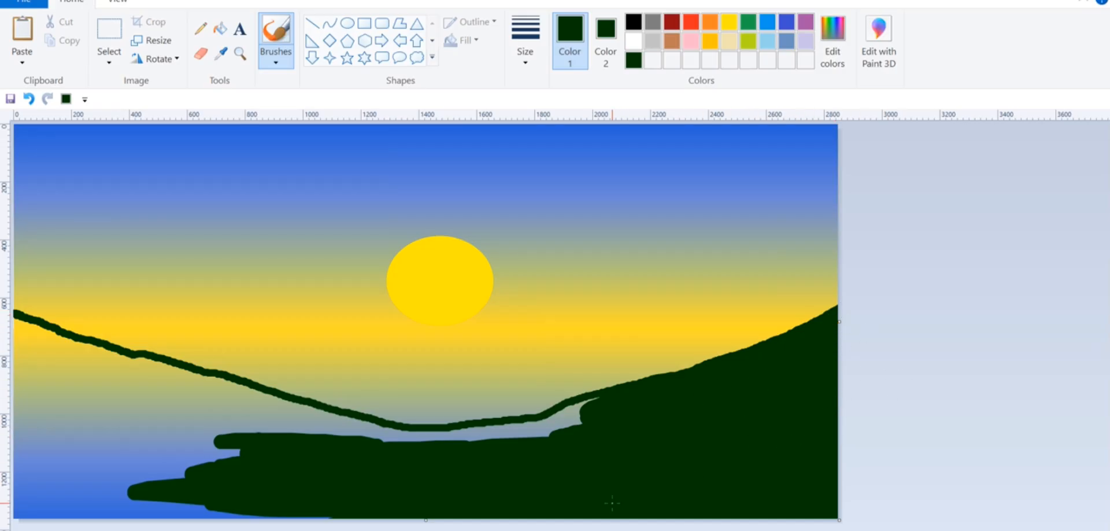
mouse_move(378, 446)
mouse_down()
mouse_move(563, 407)
mouse_move(591, 427)
mouse_up()
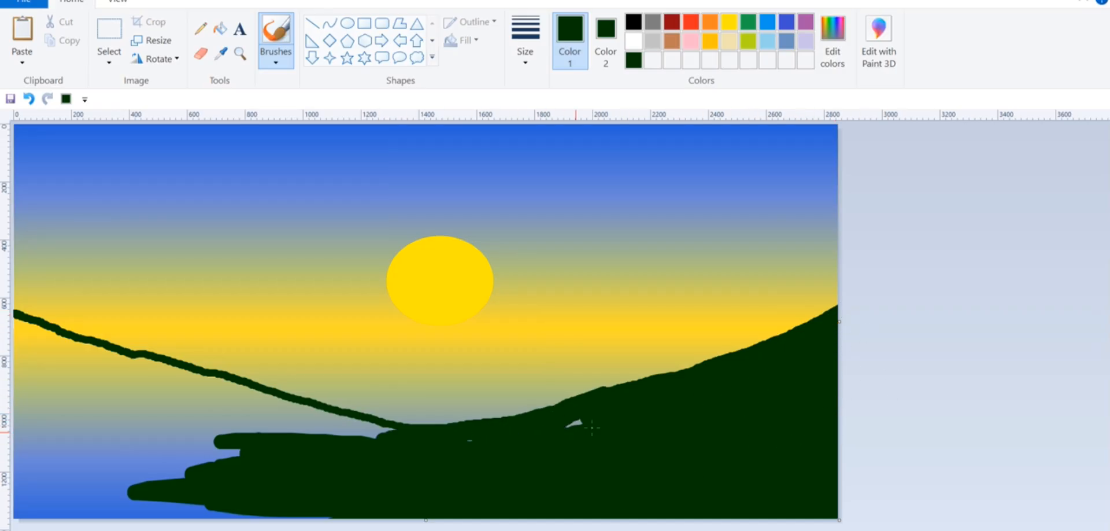
mouse_move(142, 382)
mouse_down()
mouse_move(204, 398)
mouse_move(132, 360)
mouse_move(248, 395)
mouse_move(436, 426)
mouse_move(576, 400)
mouse_up()
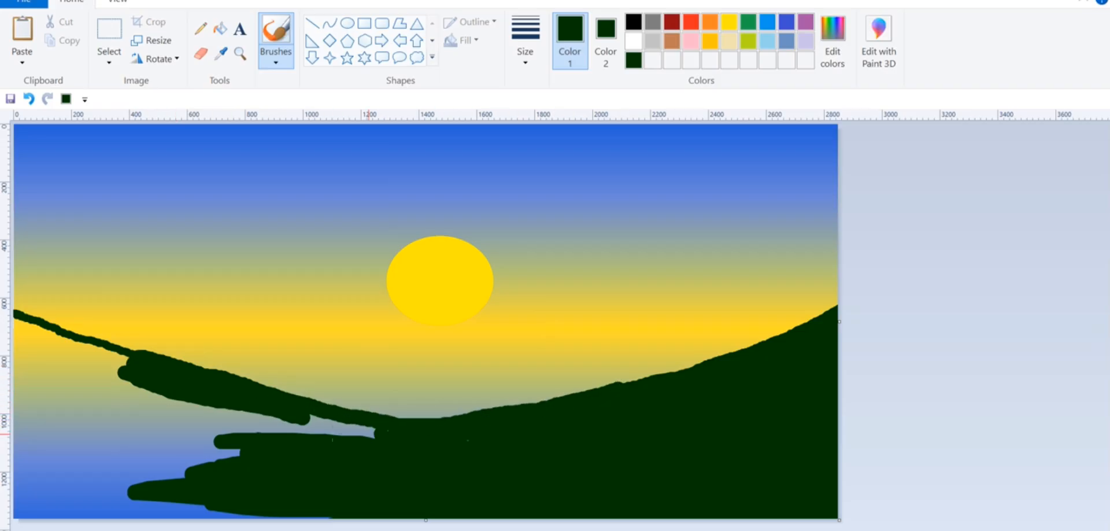
mouse_move(222, 378)
mouse_down()
mouse_move(344, 409)
mouse_move(471, 412)
mouse_up()
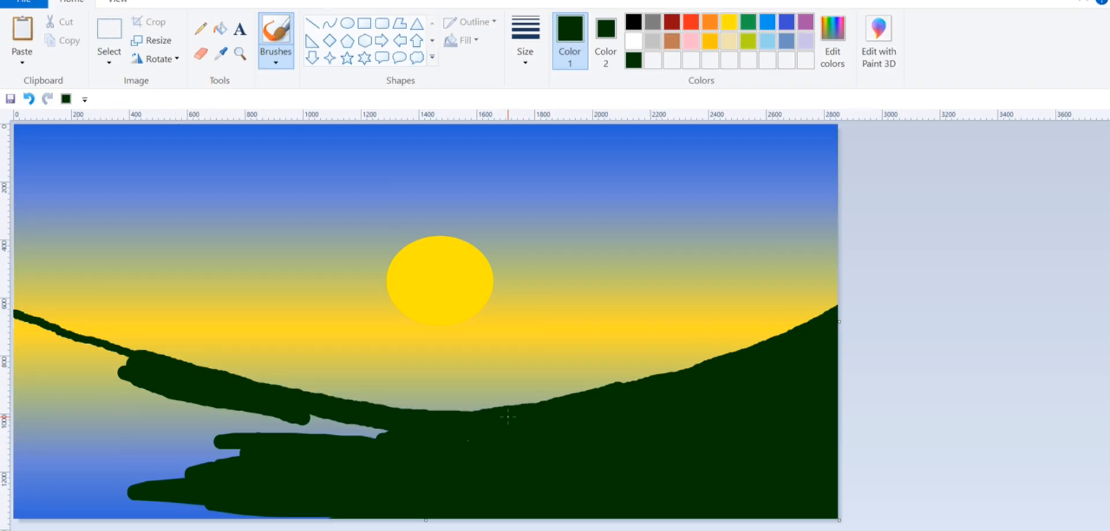
mouse_move(376, 442)
mouse_down()
mouse_move(208, 404)
mouse_move(66, 401)
mouse_move(169, 414)
mouse_move(151, 429)
mouse_move(136, 420)
mouse_move(44, 443)
mouse_move(230, 427)
mouse_move(216, 417)
mouse_move(225, 436)
mouse_move(74, 451)
mouse_move(173, 460)
mouse_move(52, 452)
mouse_move(136, 489)
mouse_move(316, 483)
mouse_up()
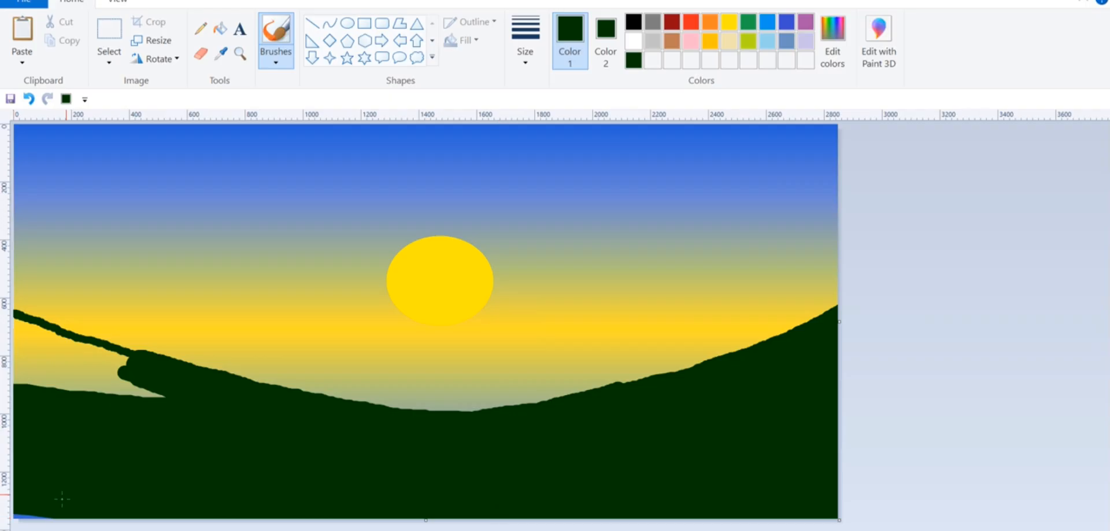
mouse_move(173, 400)
mouse_down()
mouse_move(36, 338)
mouse_move(58, 352)
mouse_move(132, 373)
mouse_move(16, 319)
mouse_move(136, 353)
mouse_move(108, 353)
mouse_up()
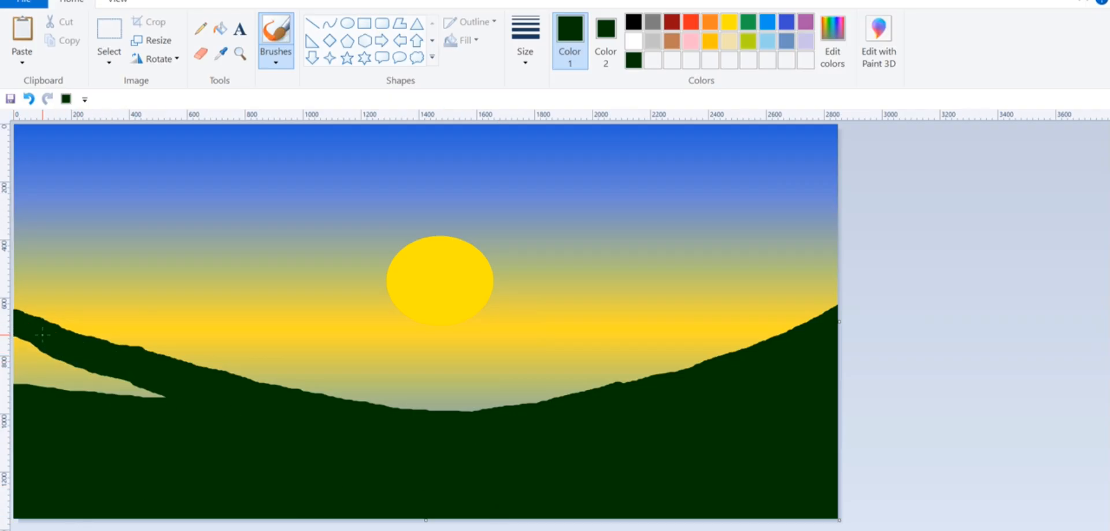
mouse_move(42, 334)
mouse_down()
mouse_move(81, 381)
mouse_move(141, 396)
mouse_move(17, 375)
mouse_up()
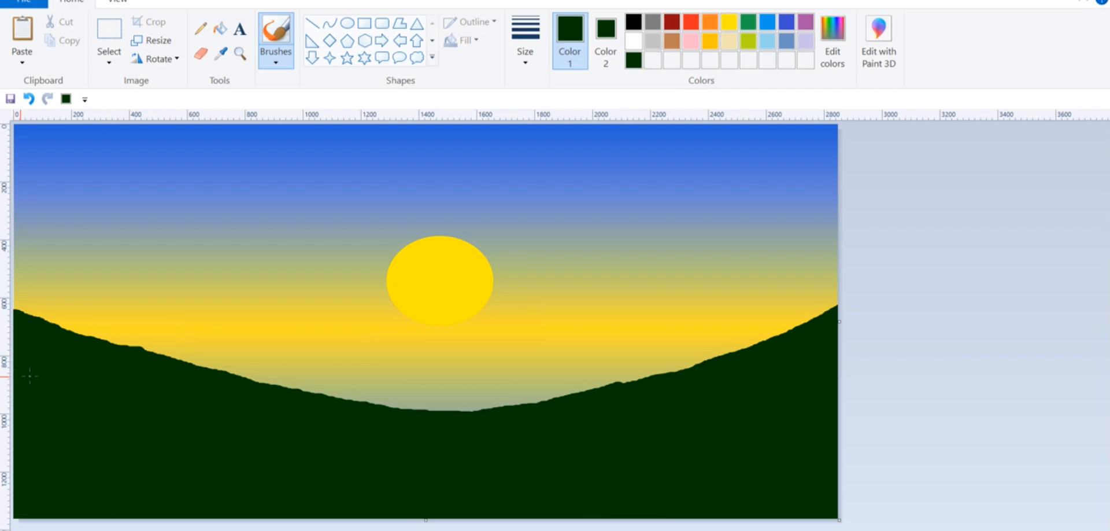
Step: Mix a custom dark brown and brush a curved path from the valley's low point to the bottom edge, tapering its far end with another brush size
click(671, 40)
click(847, 48)
drag(733, 264, 740, 276)
click(406, 394)
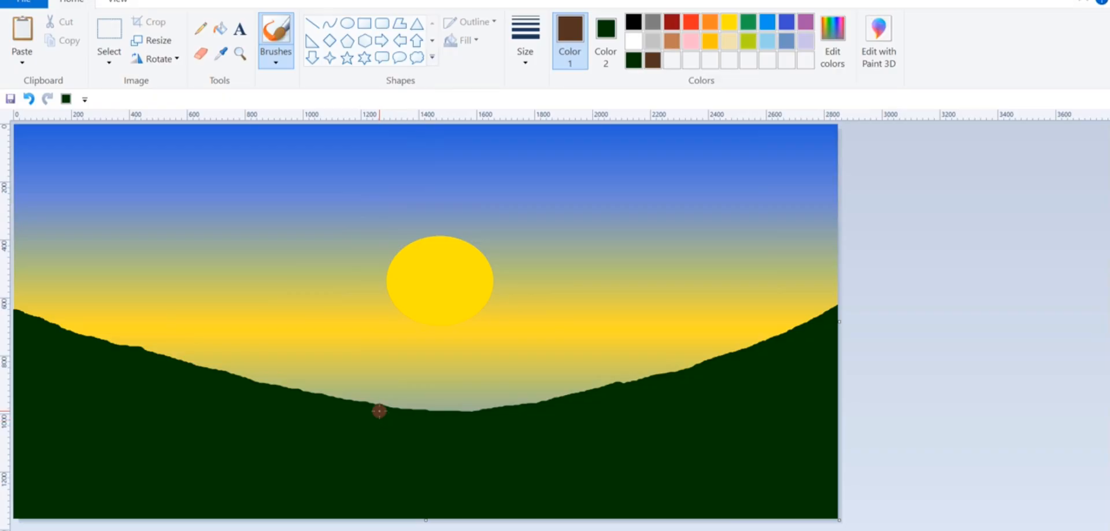
mouse_move(378, 410)
mouse_down()
mouse_move(421, 463)
mouse_move(428, 517)
mouse_up()
mouse_move(430, 414)
mouse_down()
mouse_move(544, 524)
mouse_move(518, 522)
mouse_move(446, 429)
mouse_up()
drag(382, 411, 414, 419)
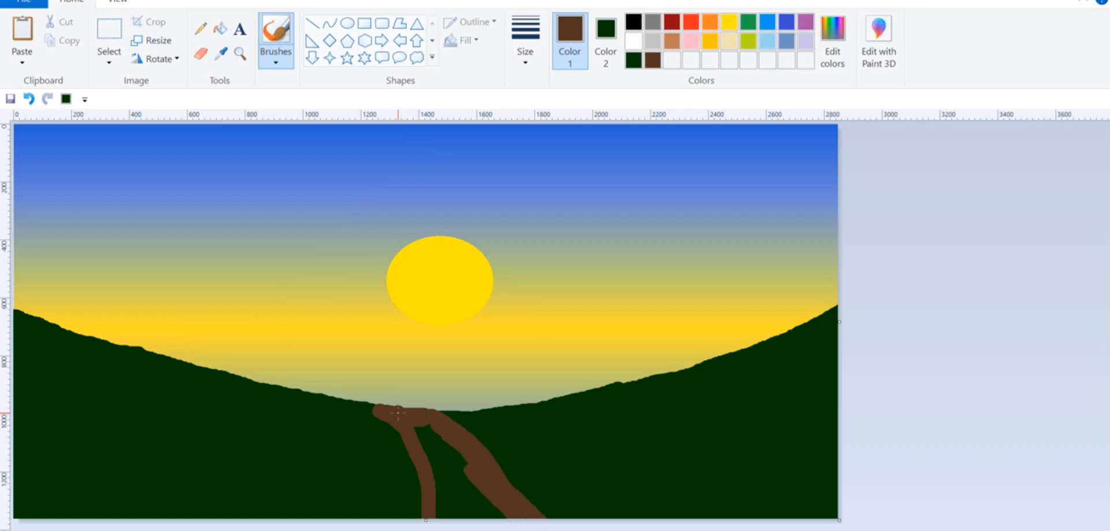
mouse_move(415, 419)
mouse_down()
mouse_move(454, 450)
mouse_move(417, 442)
mouse_move(455, 473)
mouse_move(432, 464)
mouse_move(450, 505)
mouse_move(440, 512)
mouse_move(459, 463)
mouse_move(492, 511)
mouse_up()
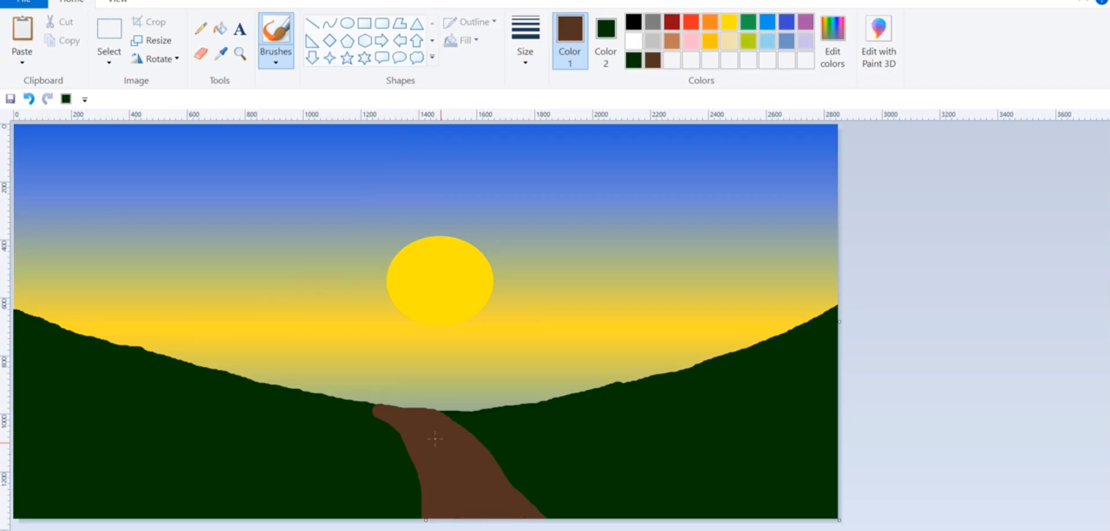
click(525, 55)
click(523, 193)
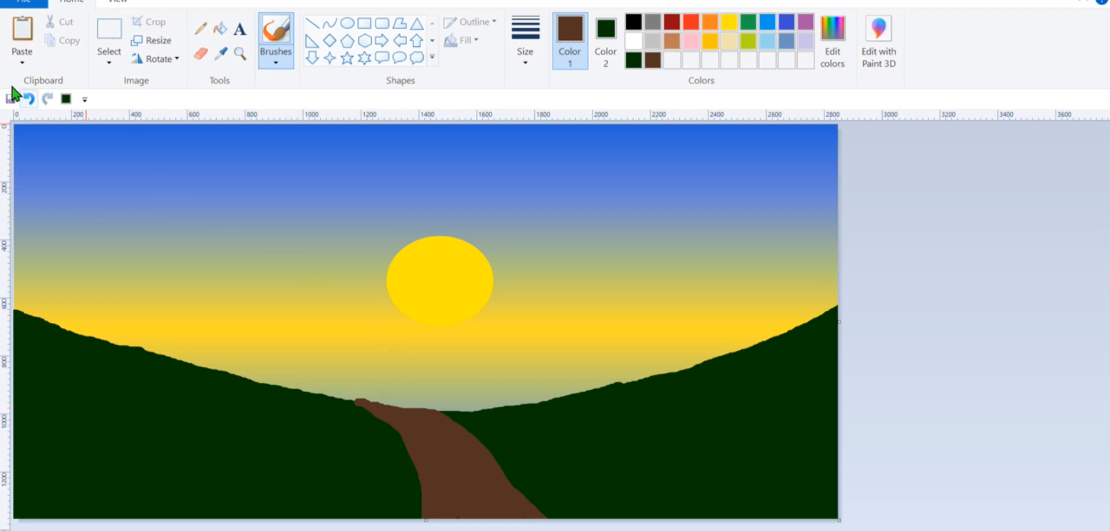
Step: Undo the last stroke at the path's far end, and set up the Marker with a custom green of luminosity 57
click(29, 98)
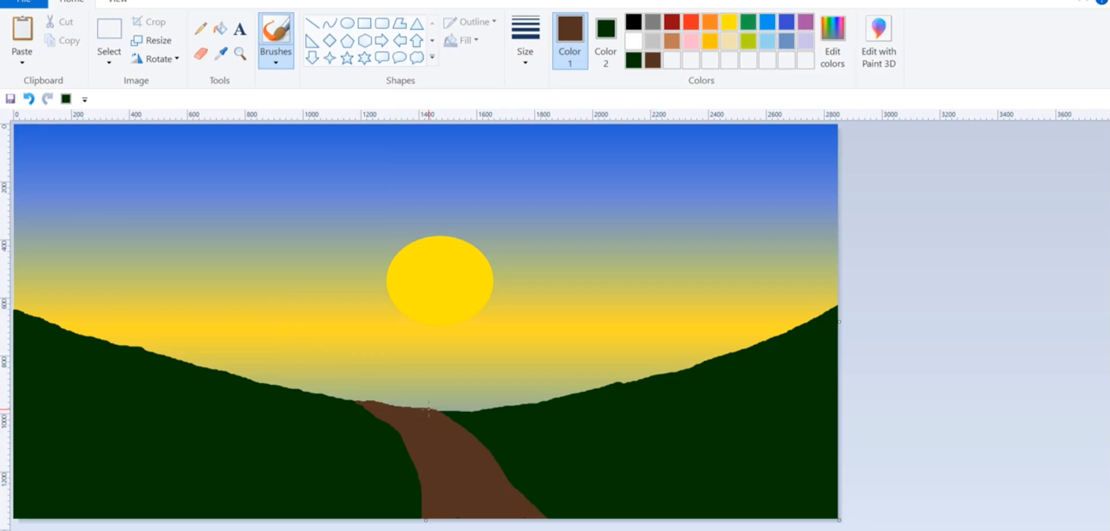
click(281, 54)
click(347, 120)
click(831, 43)
click(423, 249)
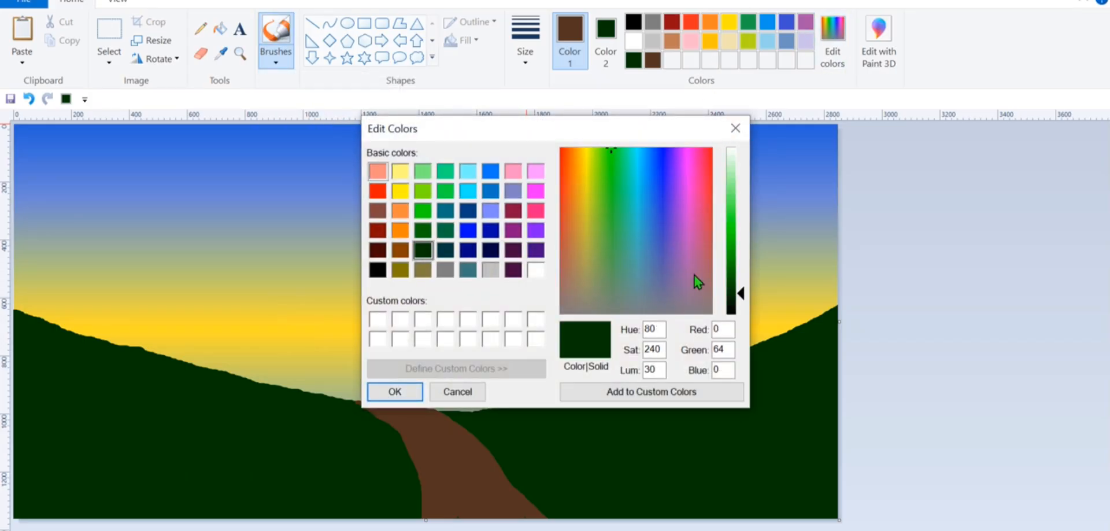
click(738, 281)
click(739, 275)
click(395, 391)
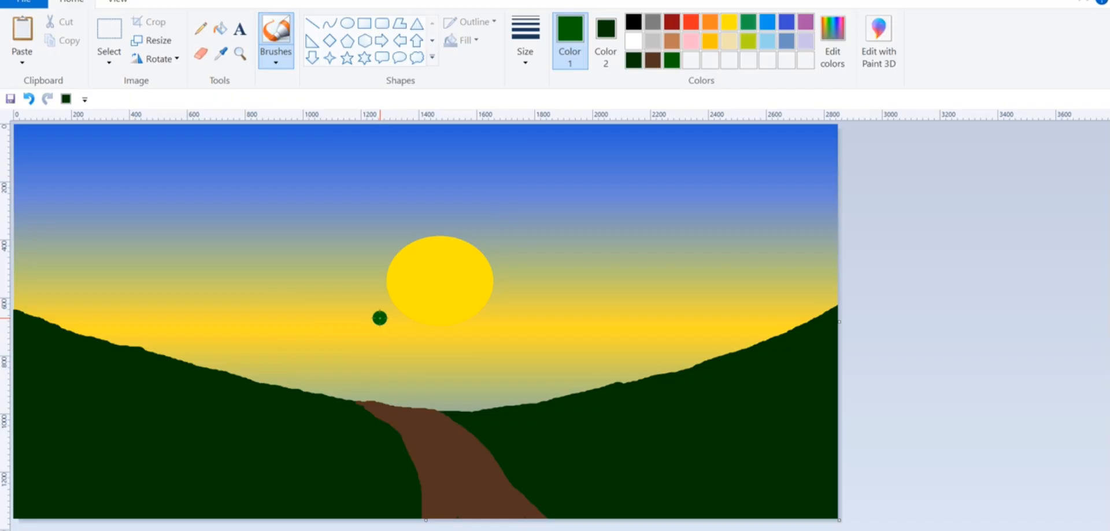
Step: Brush a lighter green band along the crests of both hills and down both edges of the brown path
drag(461, 419, 652, 392)
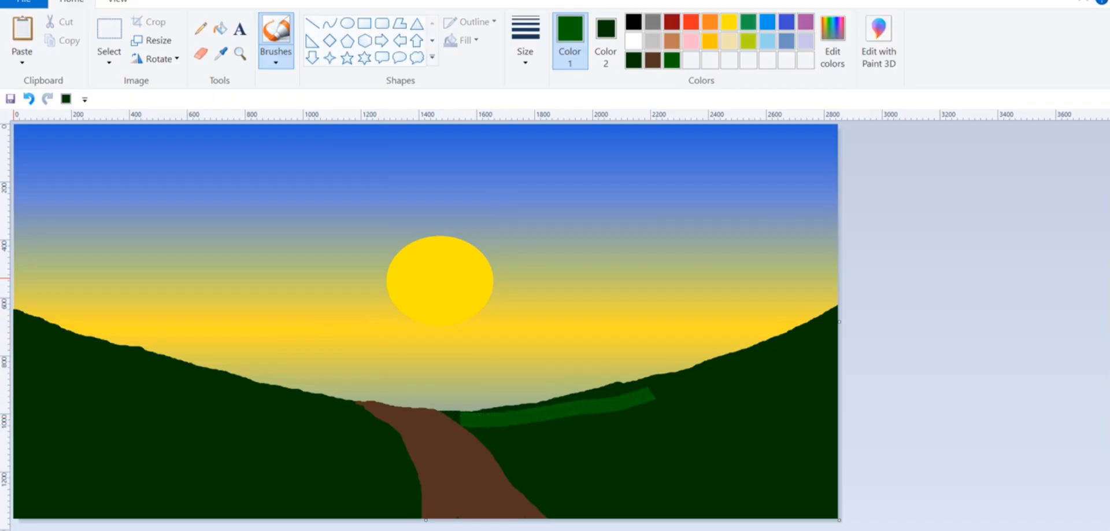
click(29, 99)
mouse_move(465, 417)
mouse_down()
mouse_move(656, 386)
mouse_move(839, 316)
mouse_up()
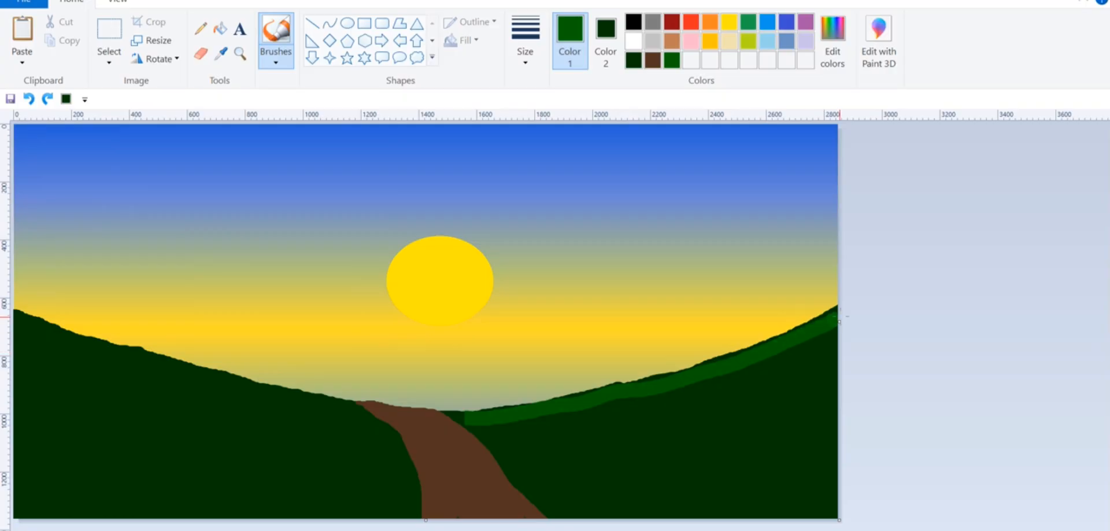
drag(351, 411, 21, 318)
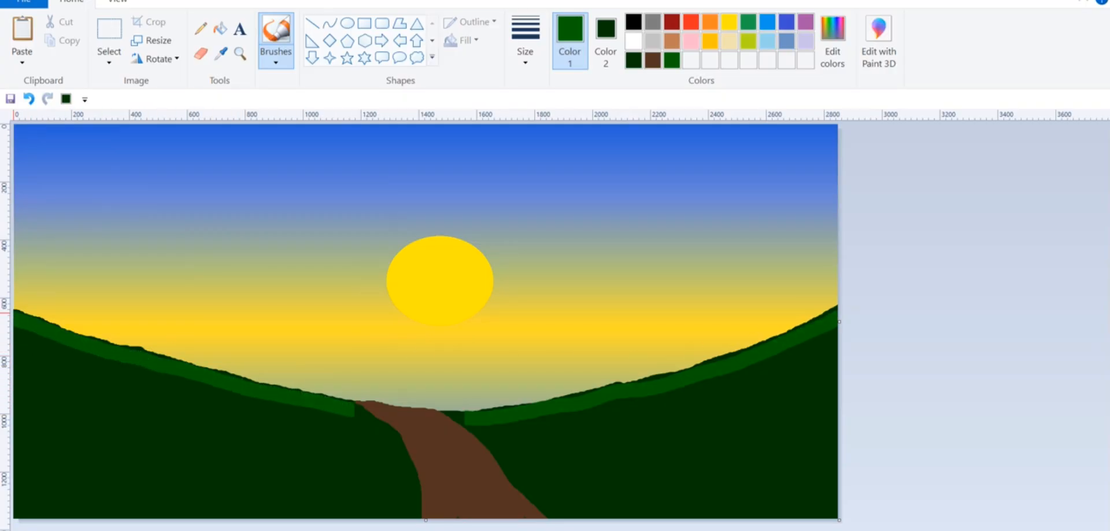
mouse_move(349, 406)
mouse_down()
mouse_move(391, 438)
mouse_move(415, 507)
mouse_up()
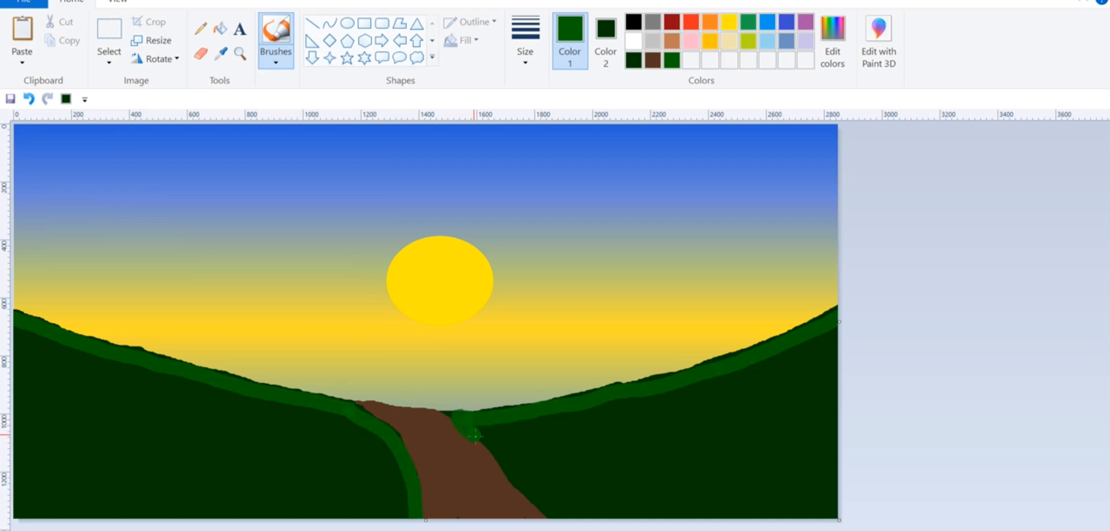
drag(474, 434, 544, 514)
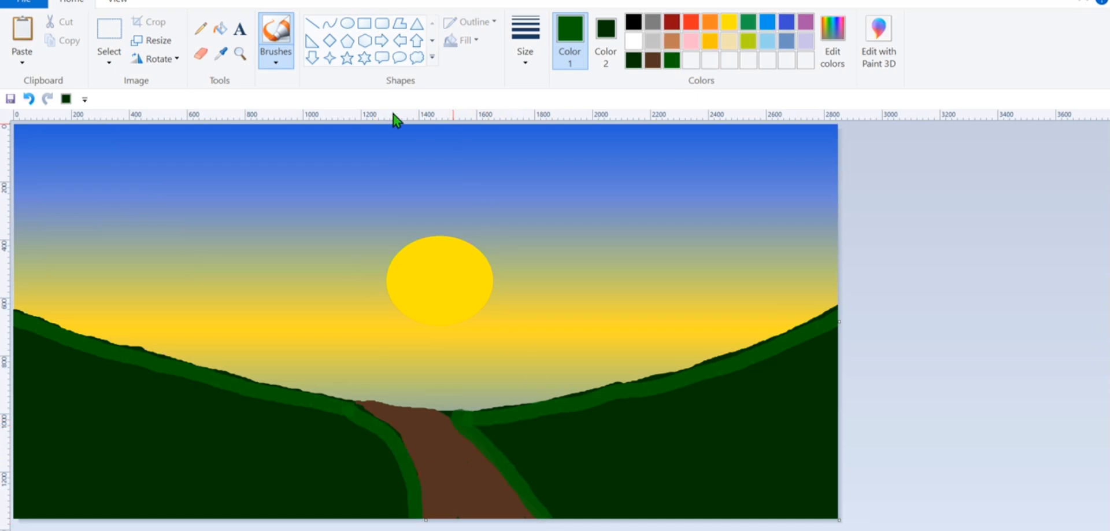
Step: Darken the green to luminosity 38 and airbrush soft grass texture over the right hill and along its crest
click(832, 40)
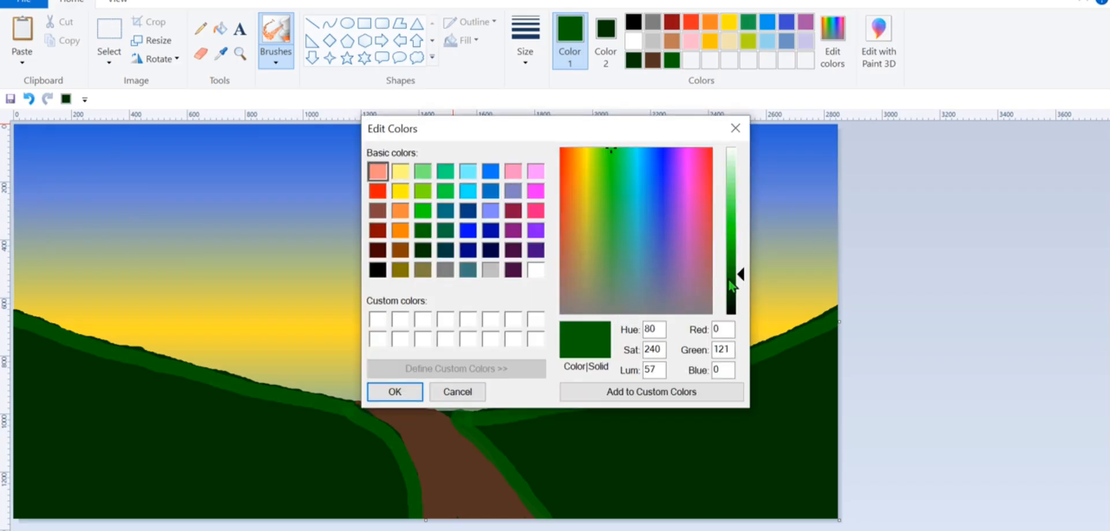
click(394, 392)
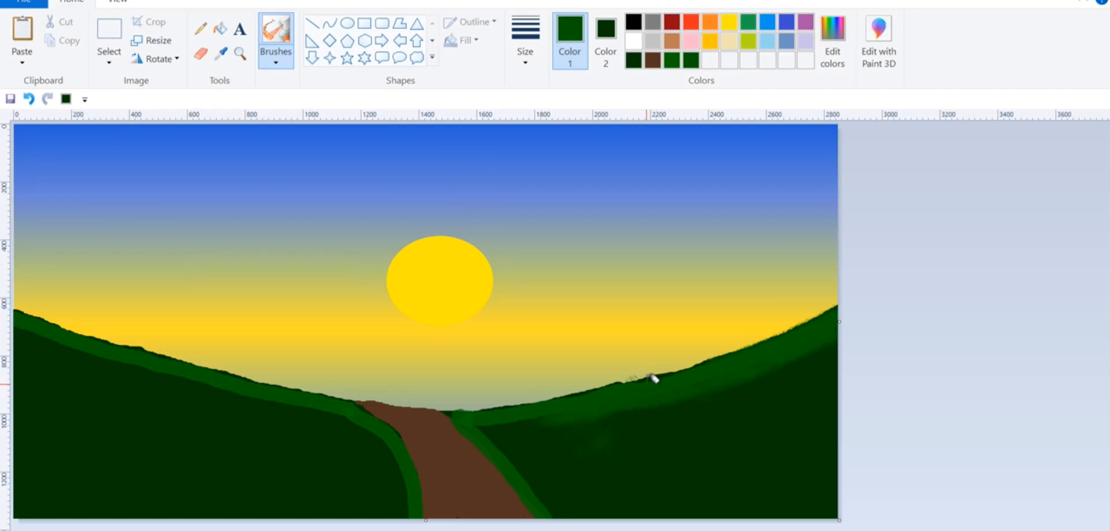
drag(657, 376, 701, 362)
drag(569, 394, 594, 386)
drag(503, 403, 515, 399)
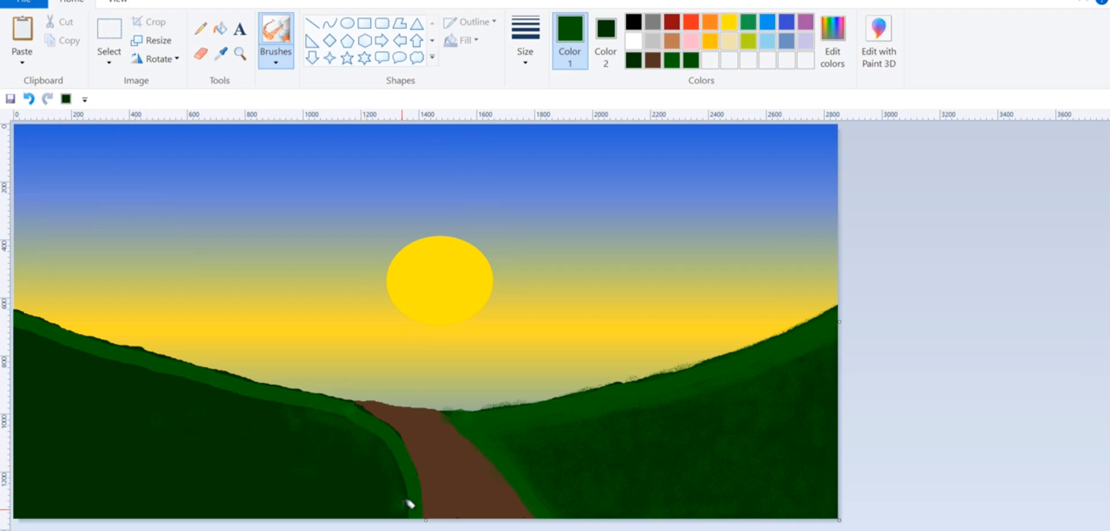
Step: Mix a darker custom green by lowering the current green's luminosity
click(832, 40)
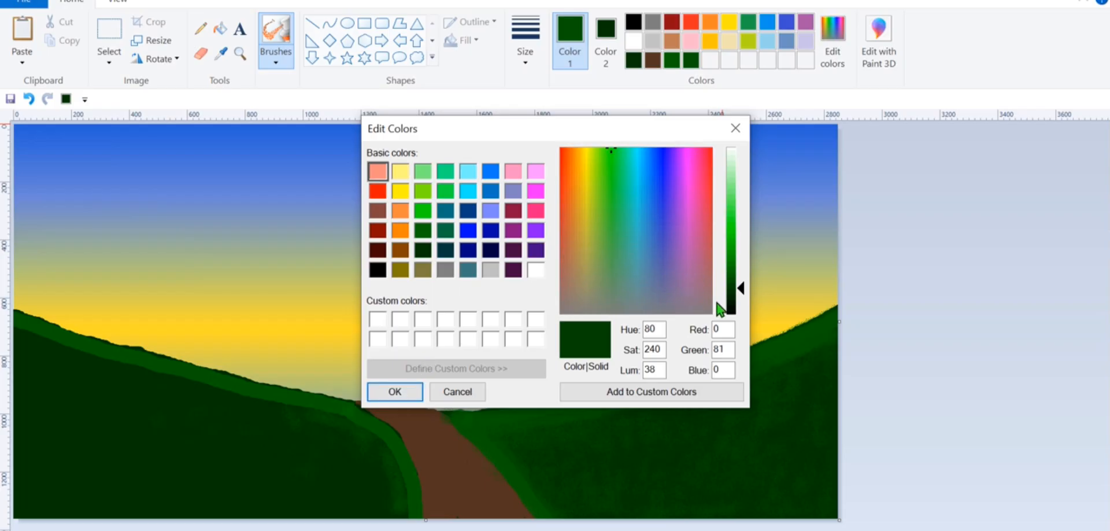
click(733, 299)
click(394, 391)
click(275, 58)
click(346, 88)
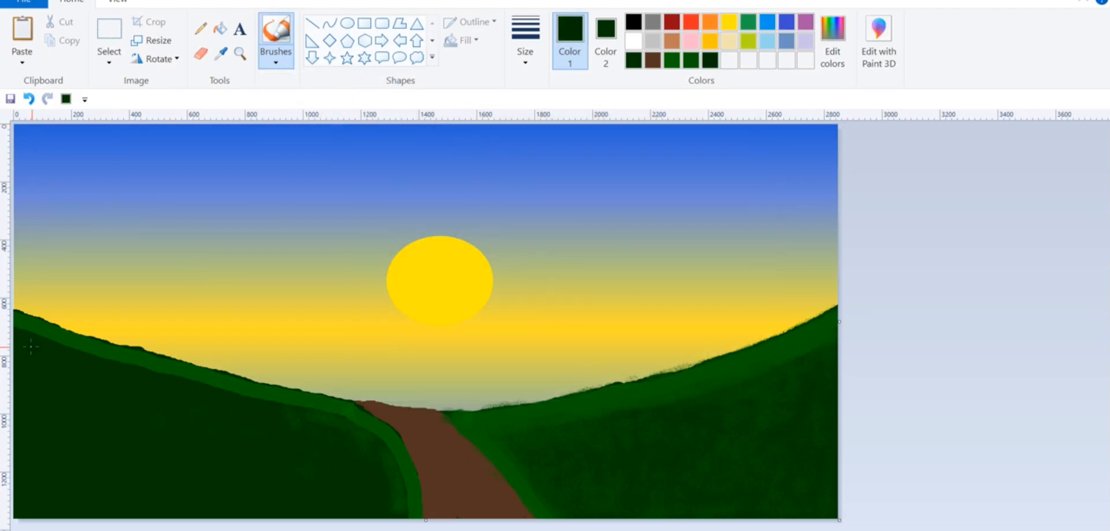
mouse_move(60, 347)
mouse_down()
mouse_move(345, 420)
mouse_move(391, 455)
mouse_move(403, 509)
mouse_up()
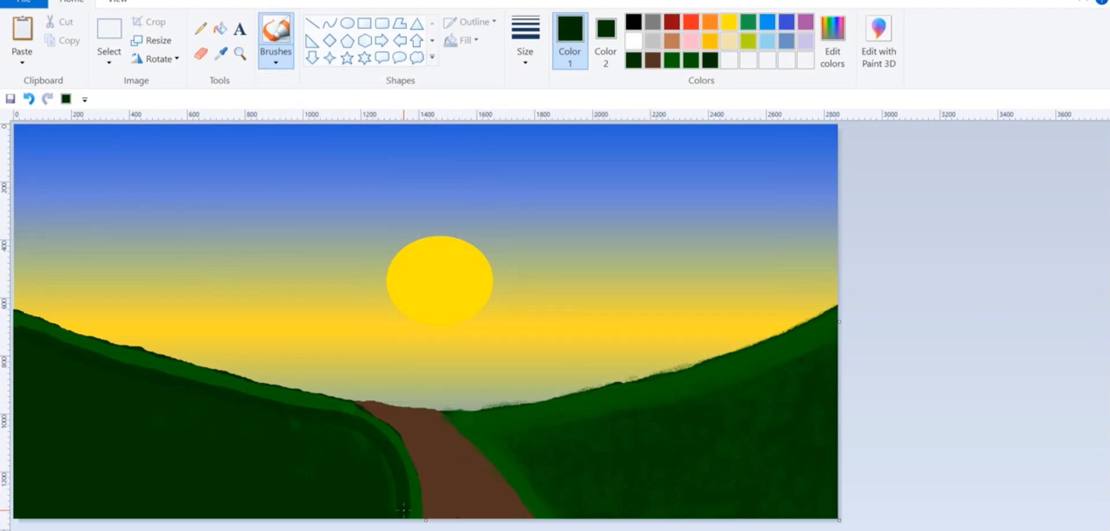
click(29, 99)
Step: Airbrush the left hill with the earlier medium green, blending its lighter band into a mottled grass texture
click(276, 57)
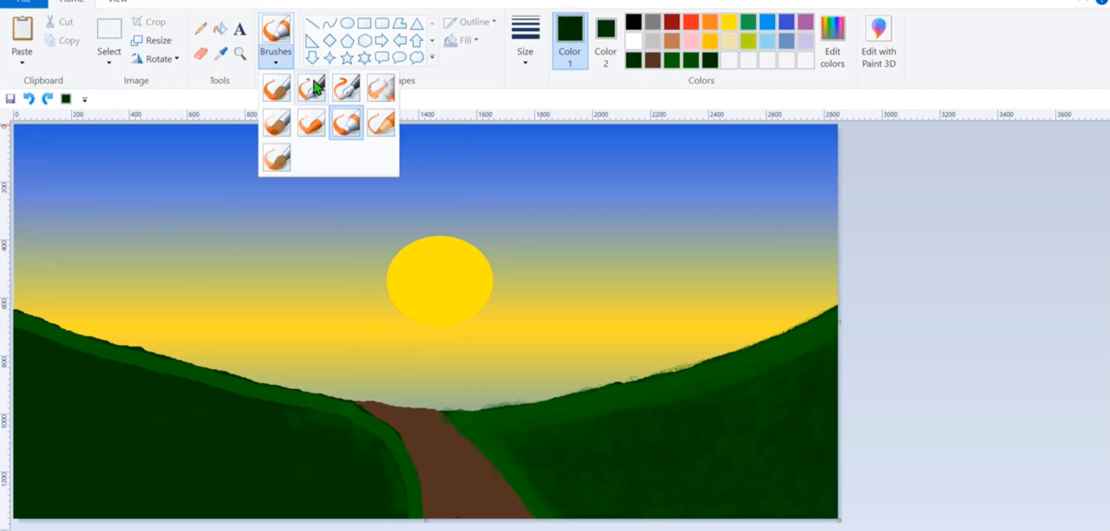
click(381, 89)
click(685, 60)
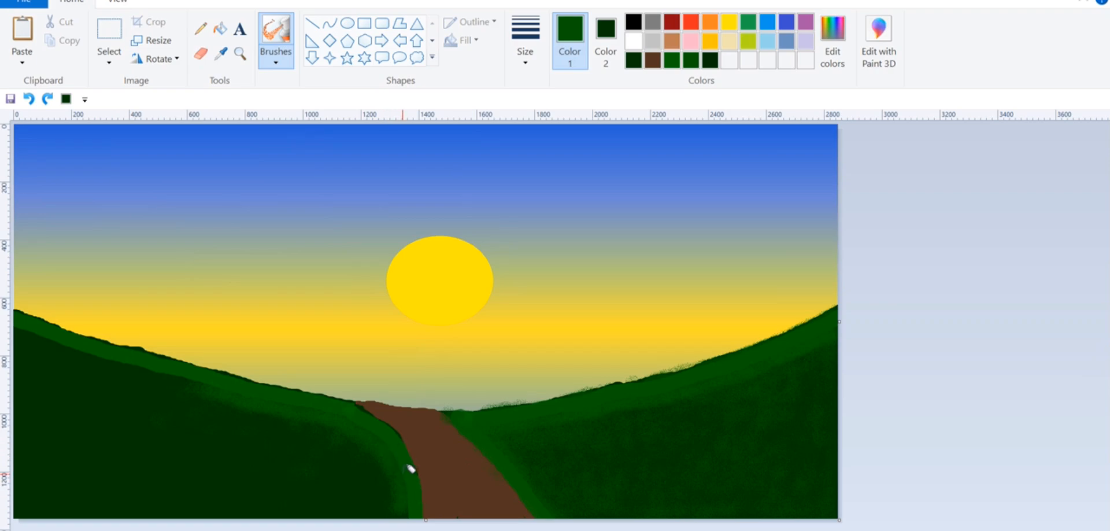
drag(404, 466, 411, 495)
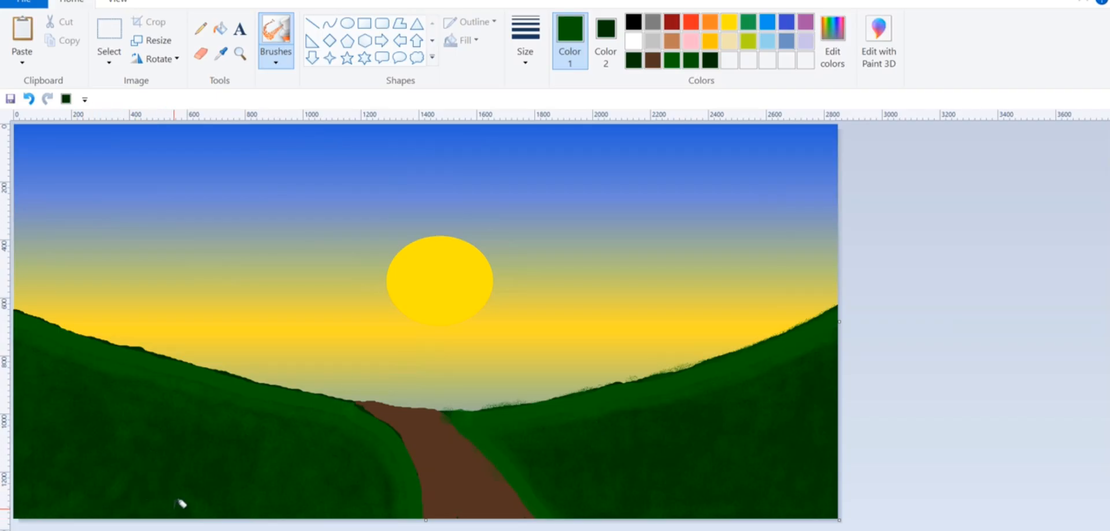
Step: Darken the path's brown to luminosity 30 and airbrush rough shading over the whole path
click(652, 59)
click(832, 40)
drag(740, 281, 740, 300)
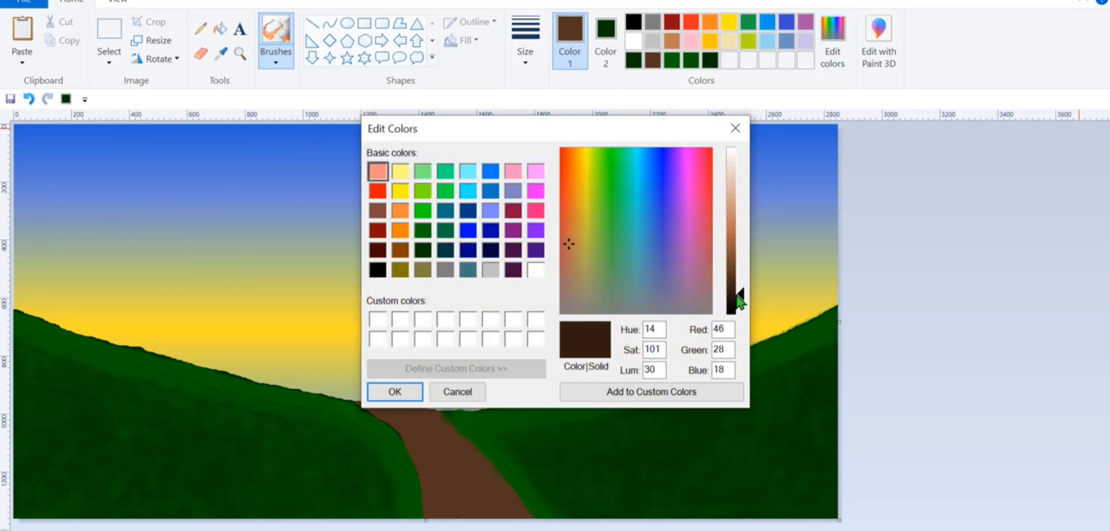
click(414, 391)
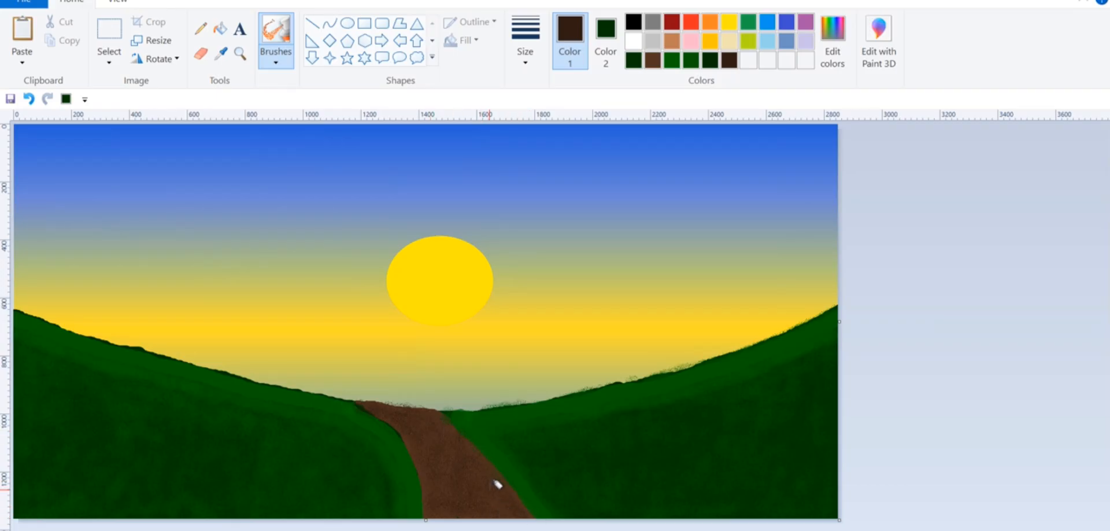
Step: Airbrush very dark green tufts along the left hill's crest
click(709, 62)
mouse_move(173, 352)
mouse_down()
mouse_move(97, 329)
mouse_move(307, 388)
mouse_up()
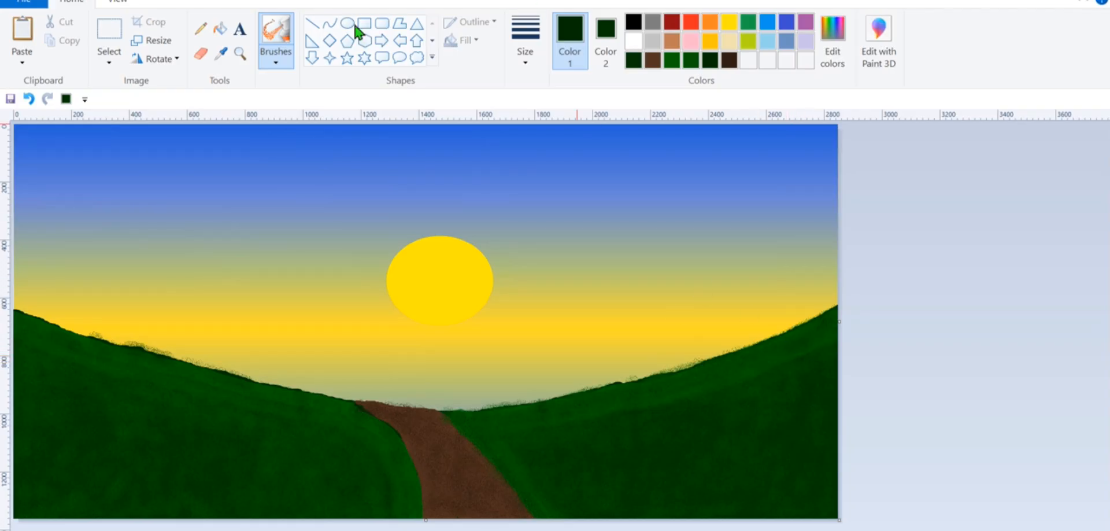
Step: Paint a forked tree trunk on the left hill with a textured brush in the very dark brown
click(276, 63)
click(277, 95)
click(728, 59)
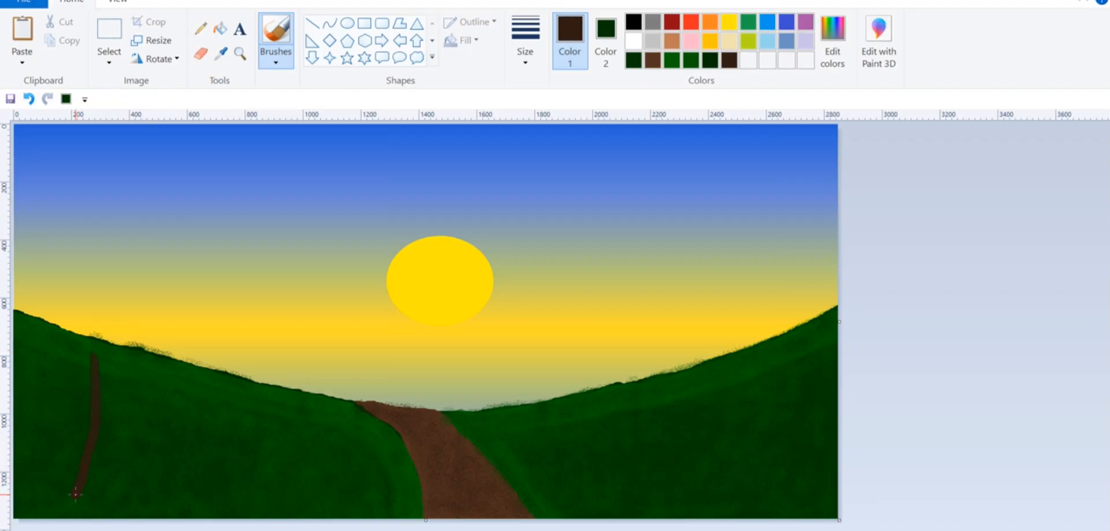
drag(137, 364, 102, 409)
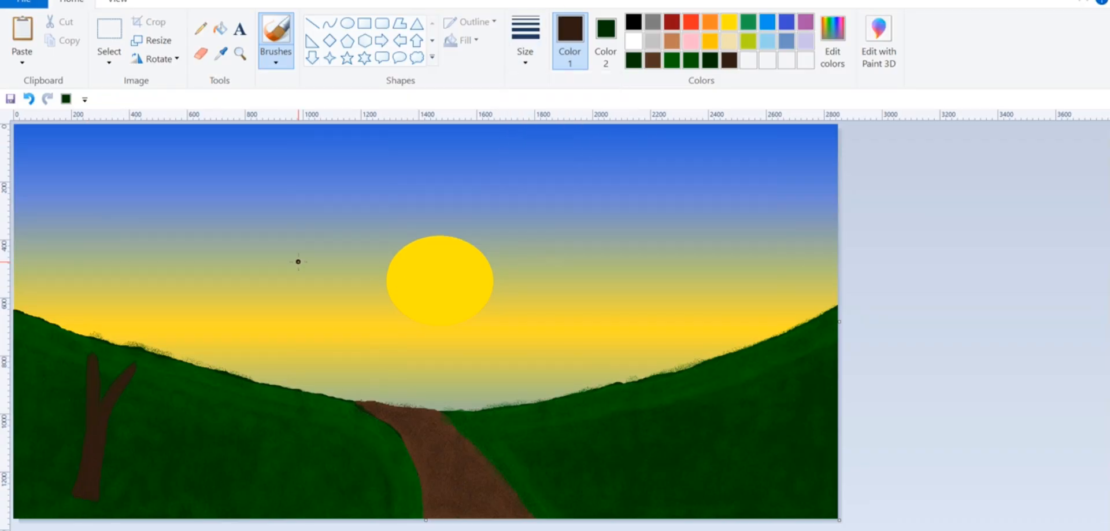
Step: Change the brush size and extend both trunk forks into tapering limbs that rise above the hill crest
click(524, 46)
click(545, 130)
drag(77, 310, 92, 352)
drag(80, 314, 86, 336)
drag(165, 334, 137, 365)
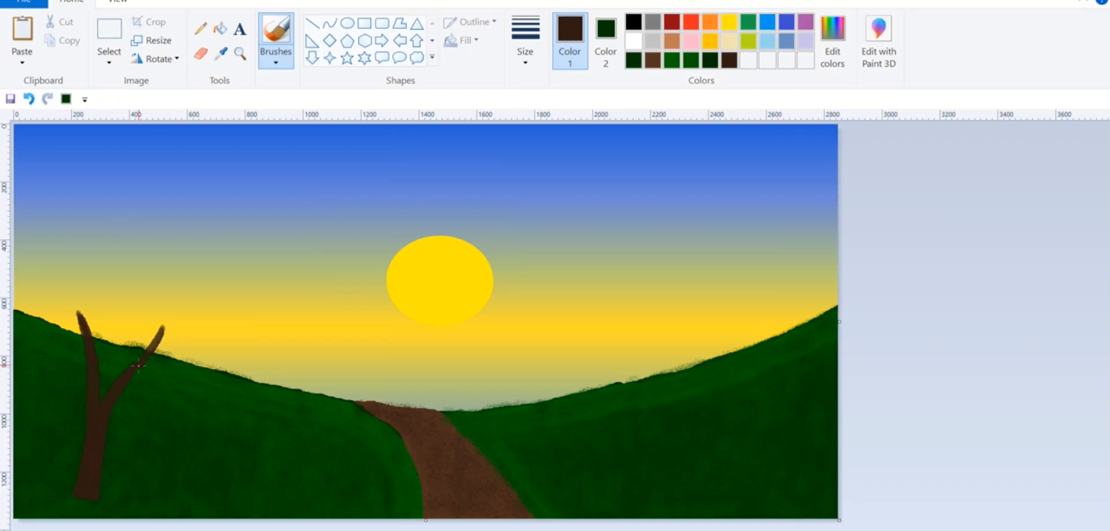
mouse_move(163, 330)
mouse_down()
mouse_move(125, 386)
mouse_move(142, 359)
mouse_up()
click(28, 100)
drag(166, 315, 128, 372)
drag(162, 320, 155, 335)
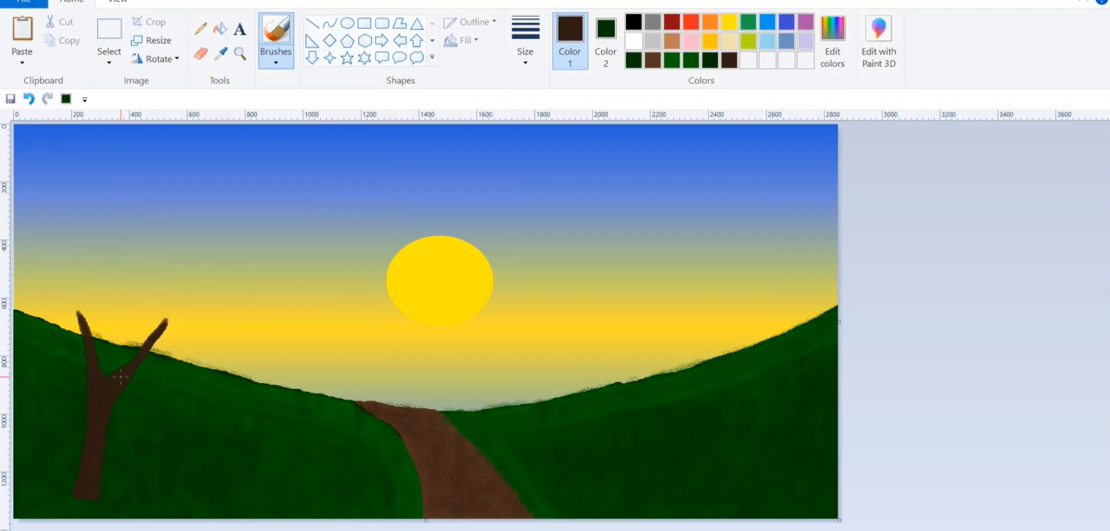
Step: Paint thinner branches from both limbs, redoing the right limb's outer branch and adding a tall upright branch on each
click(524, 52)
click(525, 94)
drag(180, 290, 163, 319)
click(35, 96)
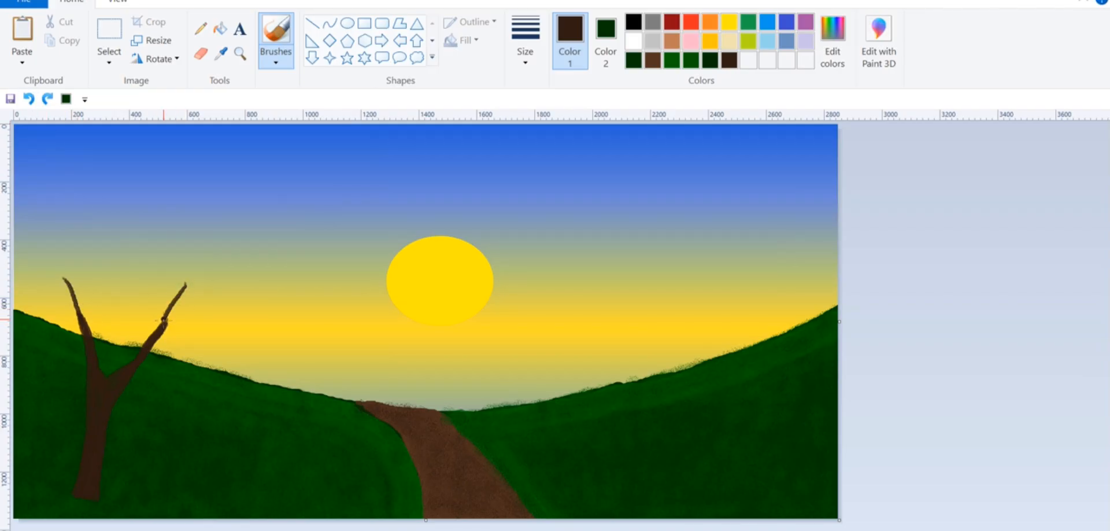
click(33, 98)
drag(197, 283, 164, 324)
drag(144, 265, 145, 346)
drag(93, 249, 87, 322)
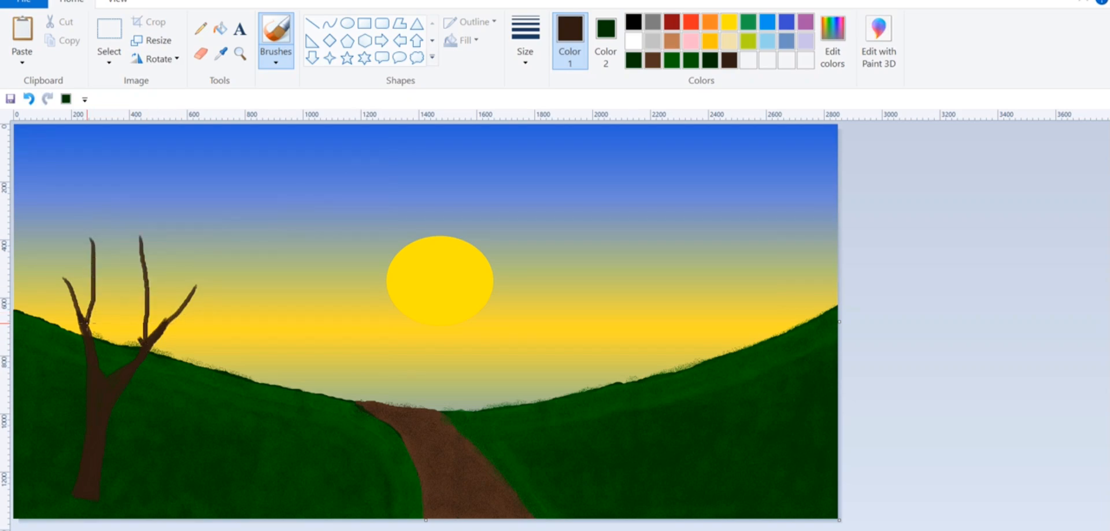
Step: Add side branches to the upright branches and to the outer parts of both limbs
drag(72, 247, 90, 296)
mouse_move(121, 233)
mouse_down()
mouse_move(93, 280)
mouse_move(145, 314)
mouse_up()
drag(186, 237, 147, 280)
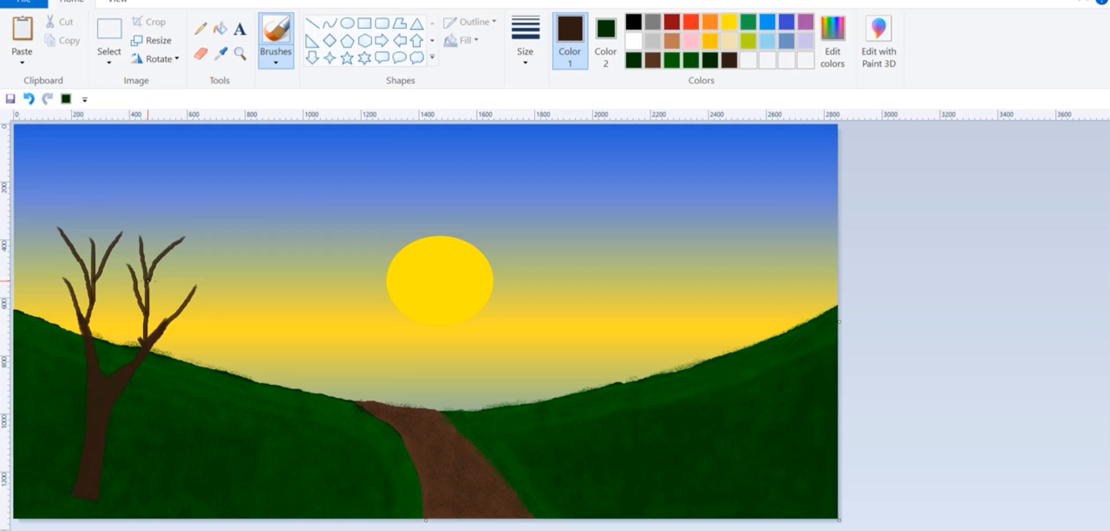
drag(237, 257, 169, 319)
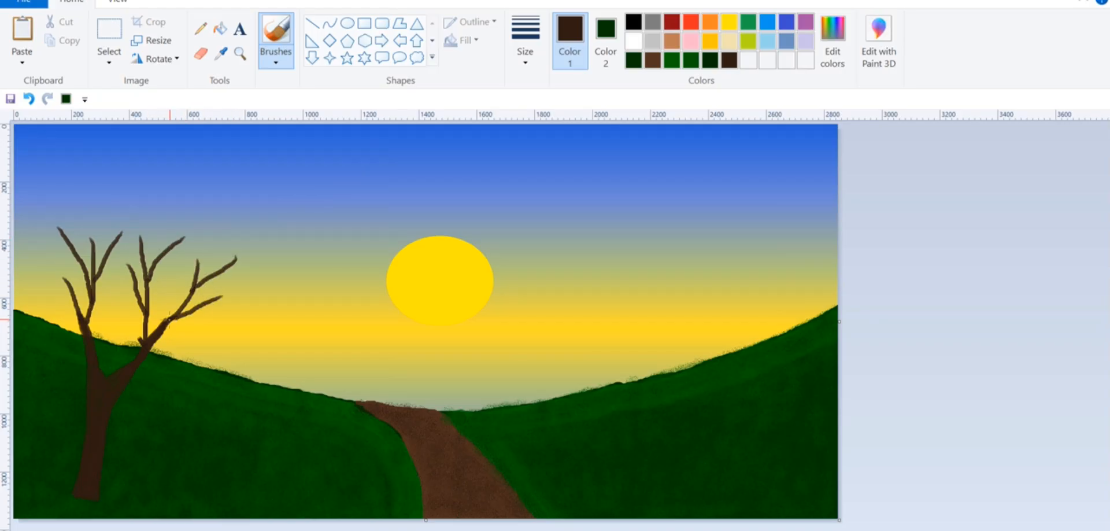
mouse_move(36, 289)
mouse_down()
mouse_move(79, 316)
mouse_move(70, 345)
mouse_up()
Step: Paint fine twigs on the tree's branches with a thinner brush size
click(524, 52)
click(522, 109)
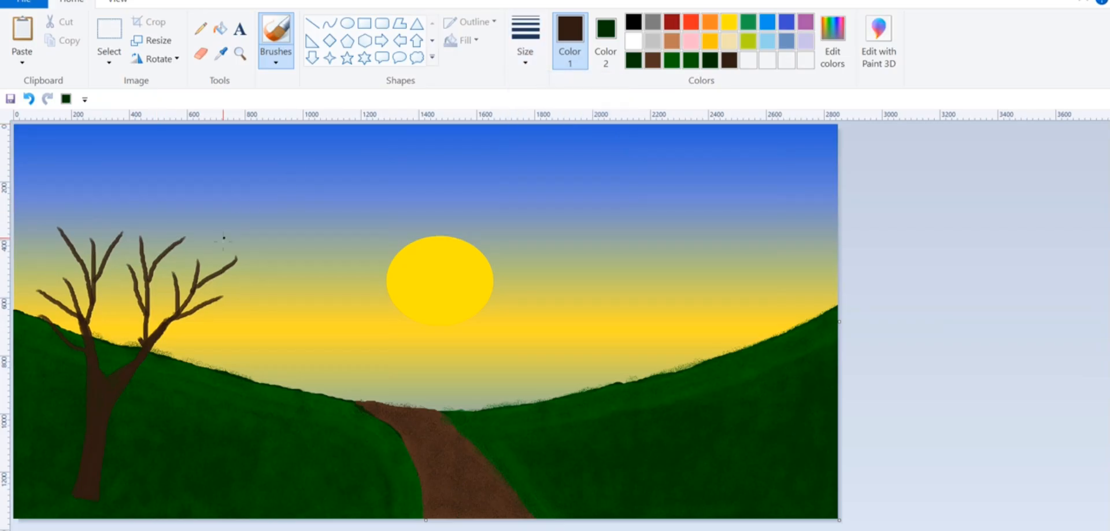
drag(220, 287, 200, 301)
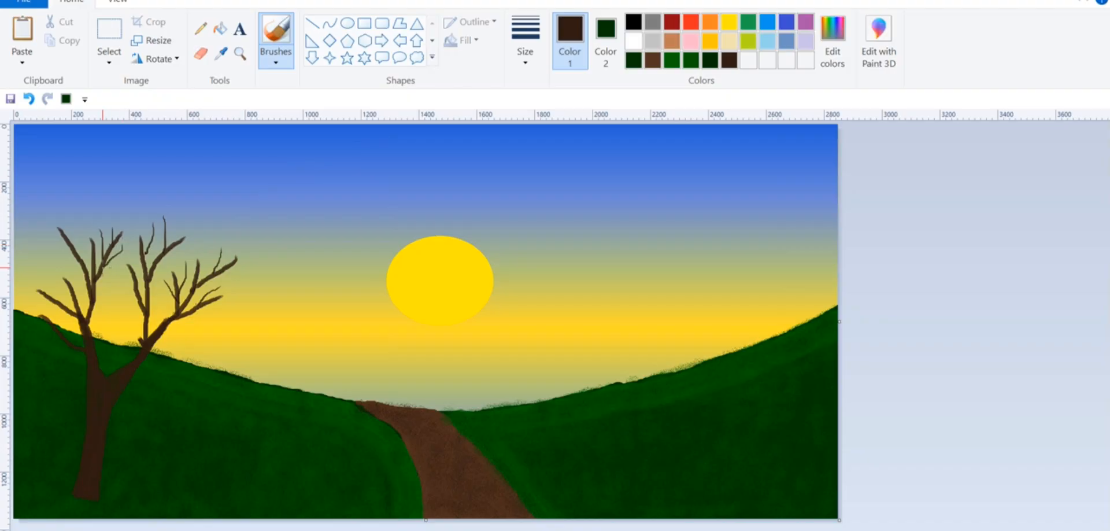
drag(114, 294, 145, 314)
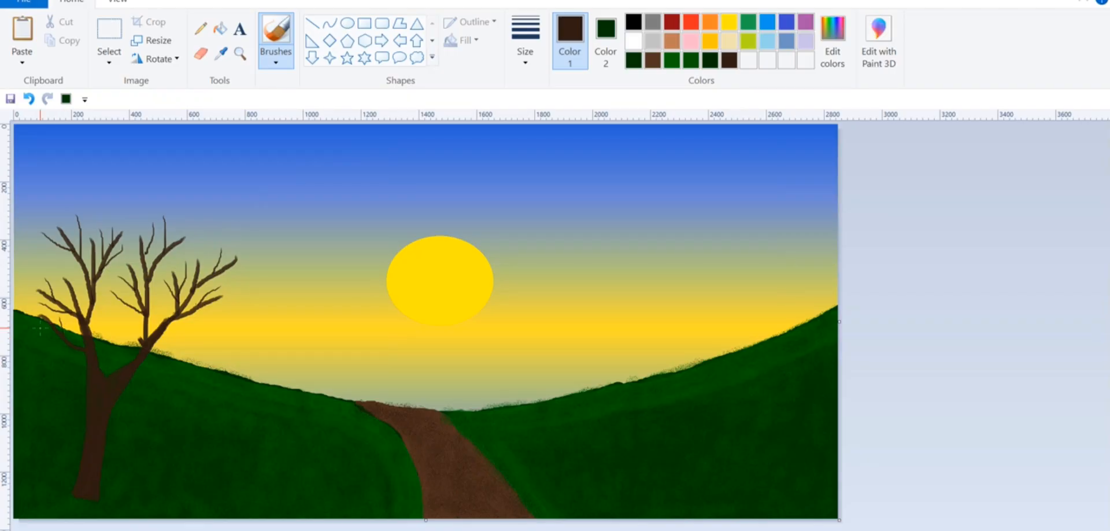
Step: Set up the Airbrush with a bright pink from the basic colors as Color 1
click(276, 55)
click(346, 88)
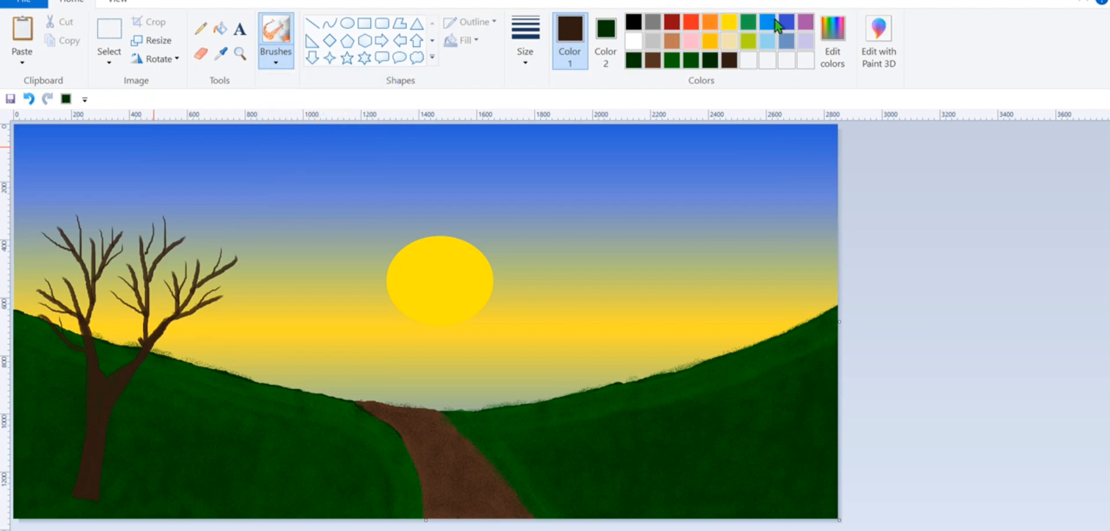
click(832, 41)
click(537, 209)
click(393, 390)
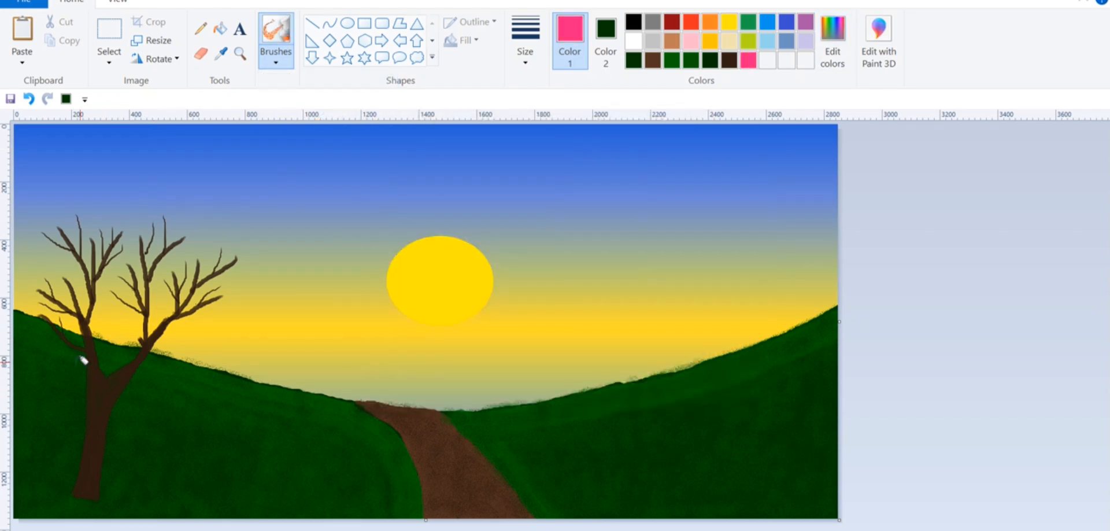
Step: Set a different airbrush size and spray clusters of pink blossoms over the tree's branch tips
click(39, 340)
click(522, 54)
click(548, 155)
click(22, 347)
click(52, 332)
mouse_move(53, 332)
mouse_down()
mouse_move(78, 316)
mouse_move(47, 310)
mouse_move(68, 305)
mouse_move(77, 315)
mouse_move(43, 345)
mouse_move(81, 329)
mouse_move(35, 287)
mouse_move(77, 285)
mouse_move(63, 276)
mouse_move(77, 273)
mouse_move(42, 283)
mouse_move(57, 268)
mouse_move(89, 293)
mouse_move(75, 294)
mouse_move(68, 241)
mouse_move(57, 239)
mouse_move(93, 236)
mouse_move(53, 227)
mouse_move(69, 222)
mouse_move(60, 217)
mouse_move(70, 199)
mouse_move(87, 229)
mouse_move(112, 238)
mouse_move(118, 232)
mouse_move(92, 231)
mouse_move(132, 222)
mouse_move(131, 208)
mouse_move(89, 226)
mouse_up()
mouse_move(113, 289)
mouse_down()
mouse_move(104, 280)
mouse_move(148, 277)
mouse_move(130, 284)
mouse_move(128, 247)
mouse_up()
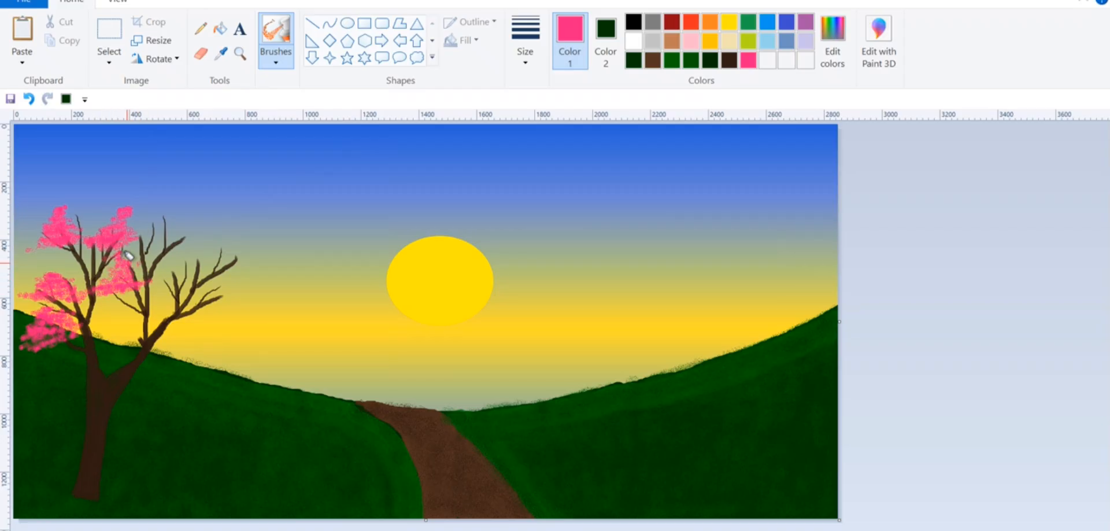
mouse_move(190, 298)
mouse_down()
mouse_move(238, 294)
mouse_move(198, 295)
mouse_move(233, 285)
mouse_move(203, 284)
mouse_move(227, 283)
mouse_move(211, 276)
mouse_move(229, 273)
mouse_move(197, 275)
mouse_move(228, 270)
mouse_move(202, 267)
mouse_move(228, 259)
mouse_move(194, 267)
mouse_move(229, 258)
mouse_move(217, 246)
mouse_move(234, 239)
mouse_move(230, 227)
mouse_up()
mouse_move(149, 250)
mouse_down()
mouse_move(191, 242)
mouse_move(176, 234)
mouse_move(206, 231)
mouse_move(192, 227)
mouse_move(222, 207)
mouse_move(148, 232)
mouse_move(189, 198)
mouse_move(164, 203)
mouse_move(168, 234)
mouse_up()
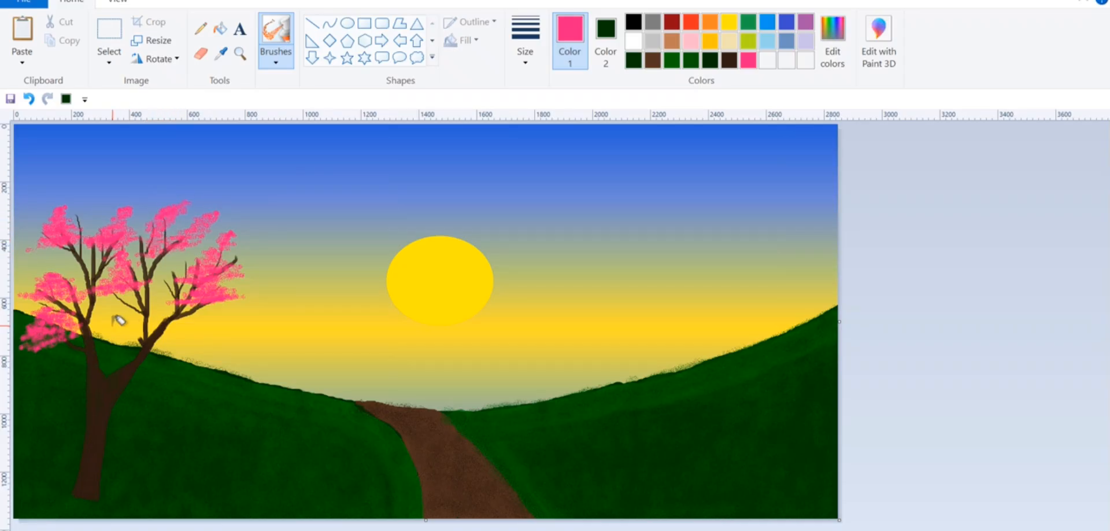
Step: Spray pink blossoms into the gaps between the existing clusters and along the outer edge of the tree
drag(116, 314, 142, 314)
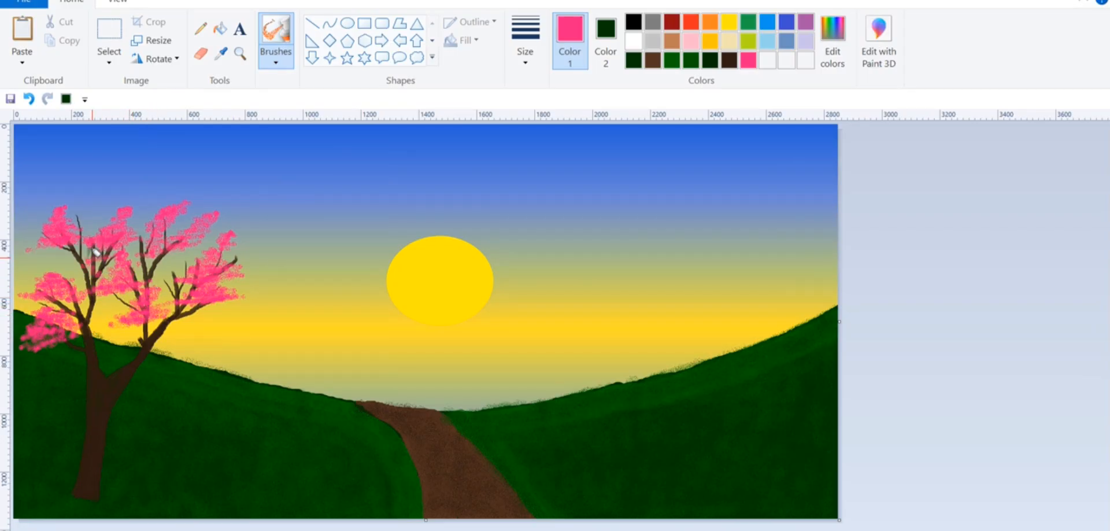
mouse_move(42, 256)
mouse_down()
mouse_move(33, 243)
mouse_move(32, 278)
mouse_up()
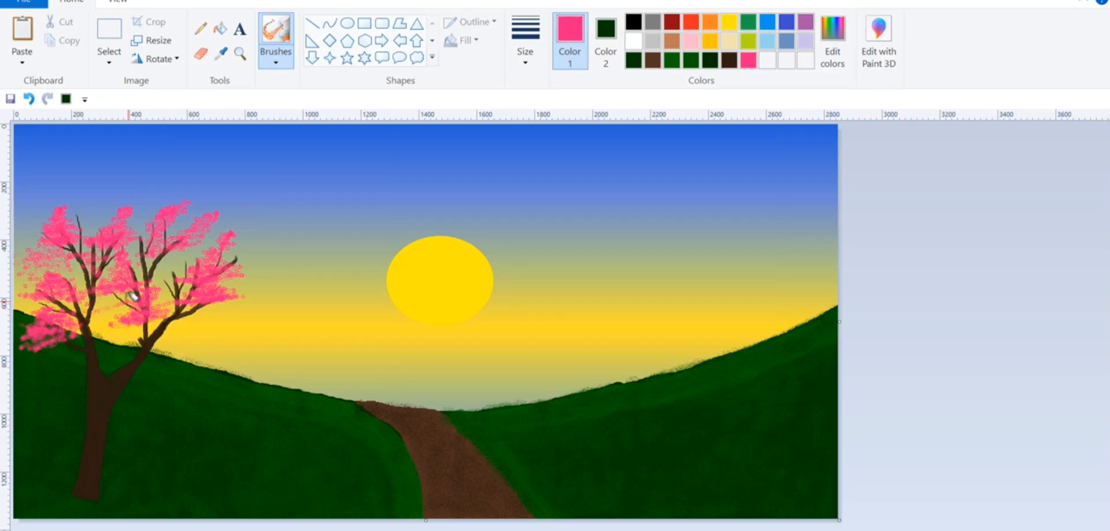
mouse_move(87, 317)
mouse_down()
mouse_move(138, 311)
mouse_move(120, 329)
mouse_move(203, 308)
mouse_move(169, 331)
mouse_move(210, 322)
mouse_move(160, 322)
mouse_move(200, 304)
mouse_move(136, 323)
mouse_move(148, 326)
mouse_move(129, 307)
mouse_move(101, 309)
mouse_move(117, 306)
mouse_move(115, 292)
mouse_move(44, 303)
mouse_move(229, 235)
mouse_move(145, 262)
mouse_move(173, 294)
mouse_move(195, 286)
mouse_move(165, 270)
mouse_move(170, 258)
mouse_move(145, 273)
mouse_move(151, 239)
mouse_move(178, 233)
mouse_move(131, 225)
mouse_move(152, 212)
mouse_move(94, 215)
mouse_move(174, 201)
mouse_move(79, 201)
mouse_move(168, 197)
mouse_move(87, 197)
mouse_move(46, 211)
mouse_move(77, 216)
mouse_move(32, 226)
mouse_move(57, 228)
mouse_move(14, 213)
mouse_move(134, 179)
mouse_move(201, 192)
mouse_move(192, 208)
mouse_move(201, 218)
mouse_move(96, 219)
mouse_move(159, 202)
mouse_move(75, 273)
mouse_move(85, 269)
mouse_move(9, 275)
mouse_move(119, 251)
mouse_move(81, 274)
mouse_move(17, 283)
mouse_move(26, 316)
mouse_move(75, 339)
mouse_move(242, 277)
mouse_move(243, 248)
mouse_move(168, 267)
mouse_move(163, 293)
mouse_up()
Step: Change the airbrush size and spray pink blossoms to round out the canopy and cover the fork of the trunk
click(525, 40)
click(545, 191)
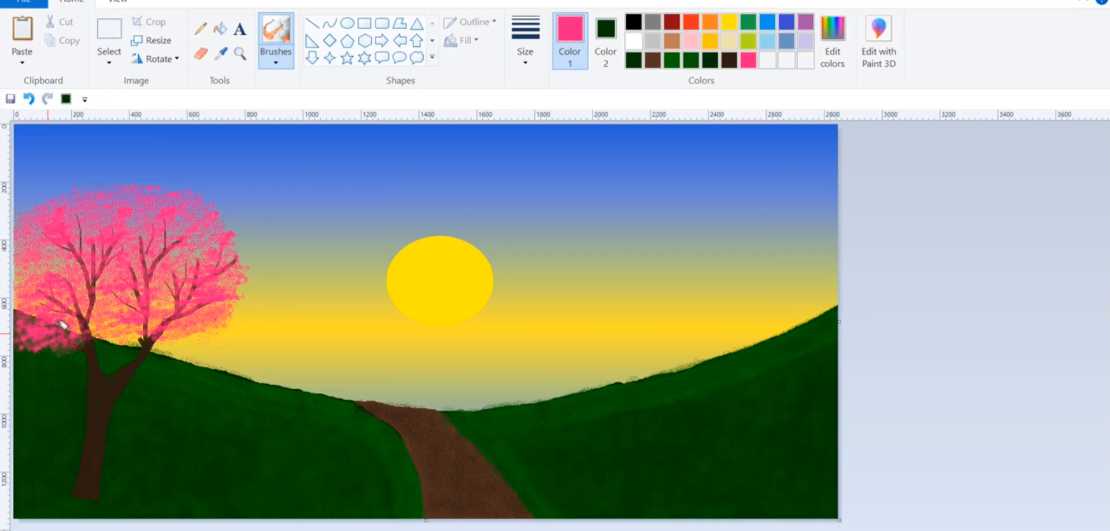
mouse_move(110, 350)
mouse_down()
mouse_move(99, 297)
mouse_move(110, 343)
mouse_move(135, 346)
mouse_move(129, 353)
mouse_move(152, 335)
mouse_move(147, 356)
mouse_move(112, 352)
mouse_move(116, 361)
mouse_move(91, 317)
mouse_move(75, 338)
mouse_up()
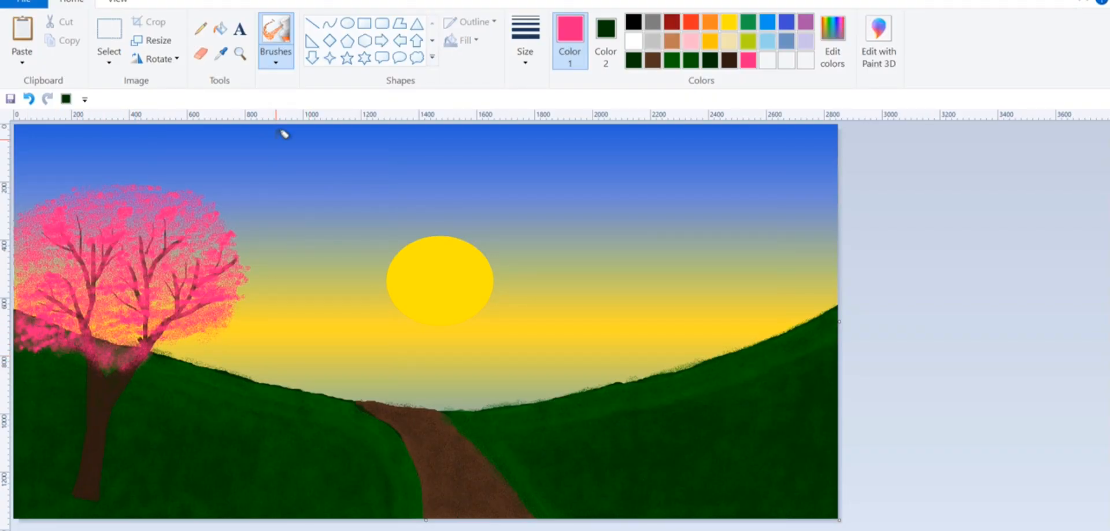
Step: Choose another airbrush size and scatter pink blossoms below the canopy on the side facing the sun
click(524, 43)
click(532, 122)
mouse_move(215, 346)
mouse_down()
mouse_move(162, 356)
mouse_move(197, 347)
mouse_move(174, 335)
mouse_move(158, 346)
mouse_move(186, 351)
mouse_move(163, 354)
mouse_move(188, 351)
mouse_move(162, 349)
mouse_up()
Step: Try to outline a slanted bright pink roof on the right hill with four thick straight lines
click(312, 24)
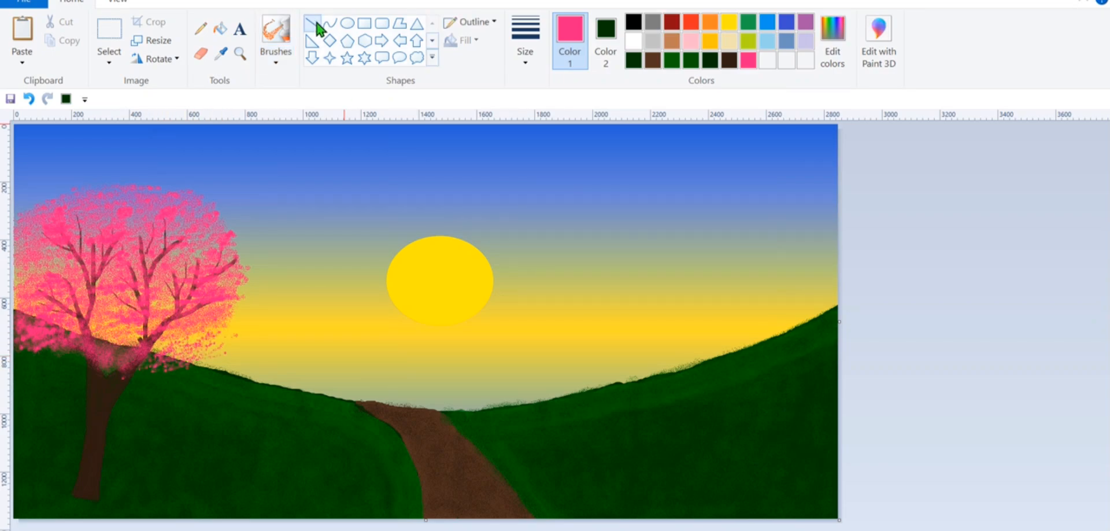
drag(626, 407, 682, 380)
click(525, 44)
click(552, 193)
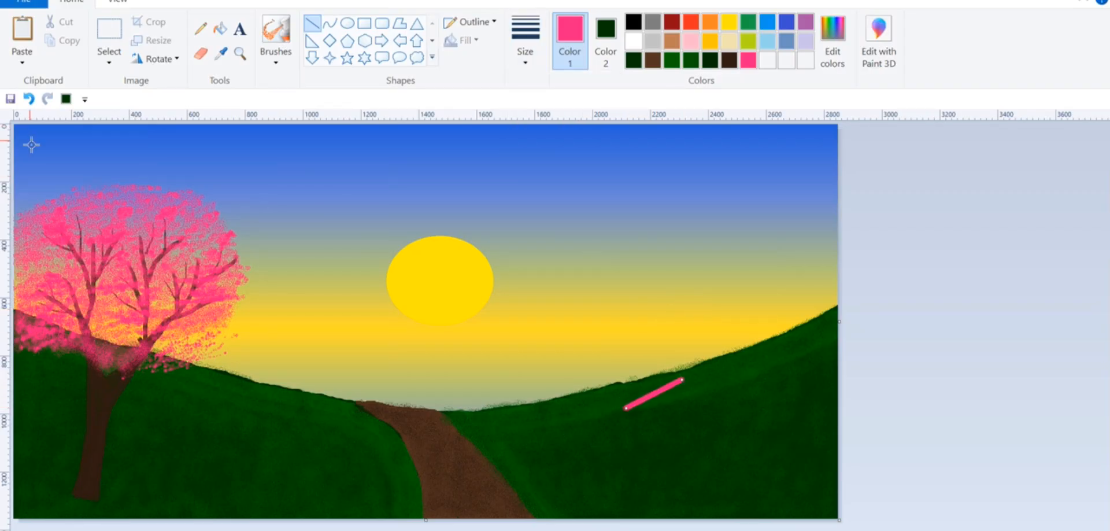
click(29, 98)
mouse_move(634, 404)
mouse_down()
mouse_move(707, 387)
mouse_move(686, 384)
mouse_up()
click(809, 363)
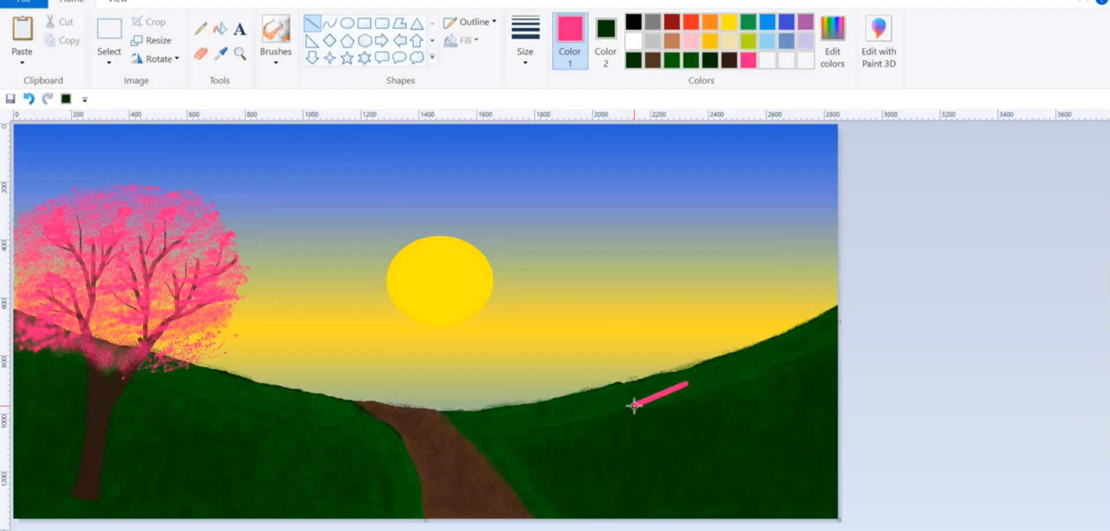
drag(634, 405, 666, 433)
click(896, 372)
drag(686, 383, 711, 409)
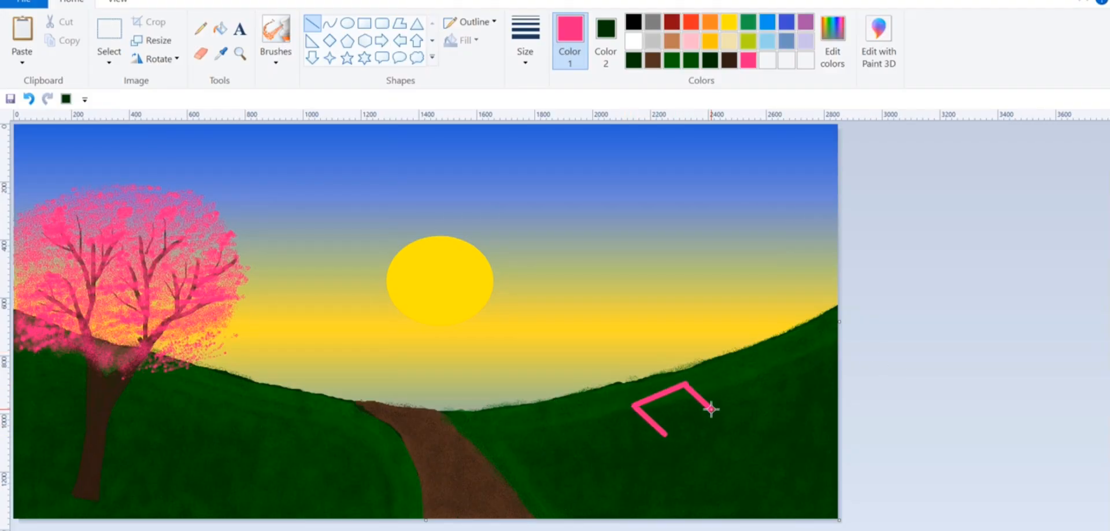
drag(665, 432, 713, 408)
Step: Try a light pink line beside the roof outline, then undo the whole line drawing on the hill
click(691, 41)
drag(632, 406, 607, 424)
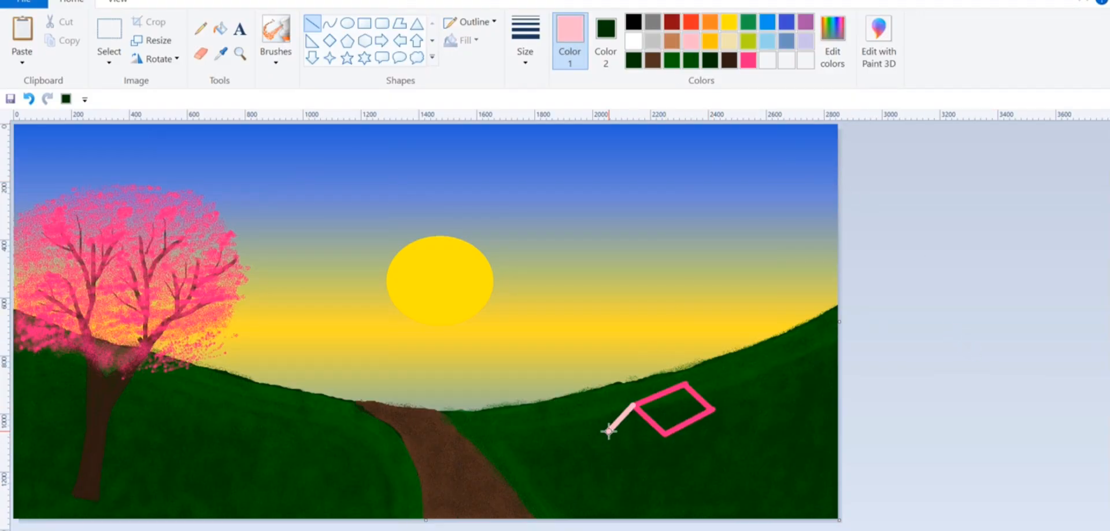
click(29, 99)
click(29, 99)
click(28, 99)
click(30, 100)
click(30, 100)
click(30, 99)
Step: Draw a bright pink rectangle about 290 by 130 px on the right hill as the house's front wall
click(365, 23)
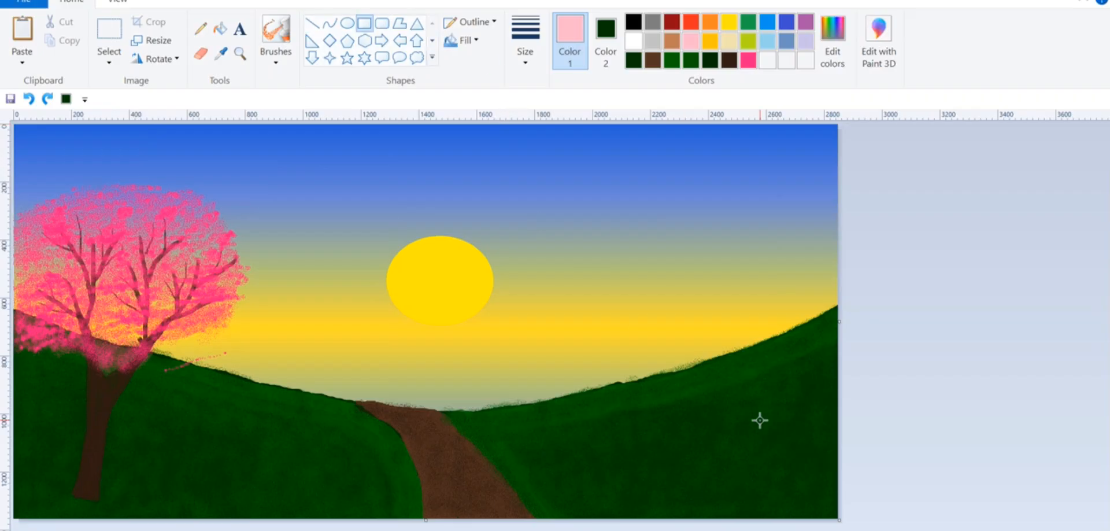
drag(610, 439, 694, 477)
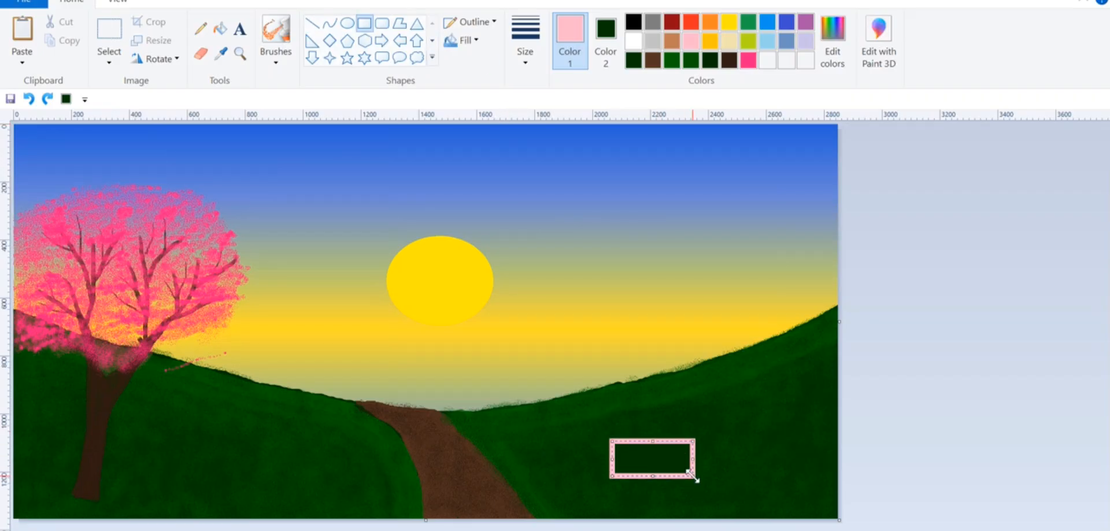
click(748, 60)
click(677, 396)
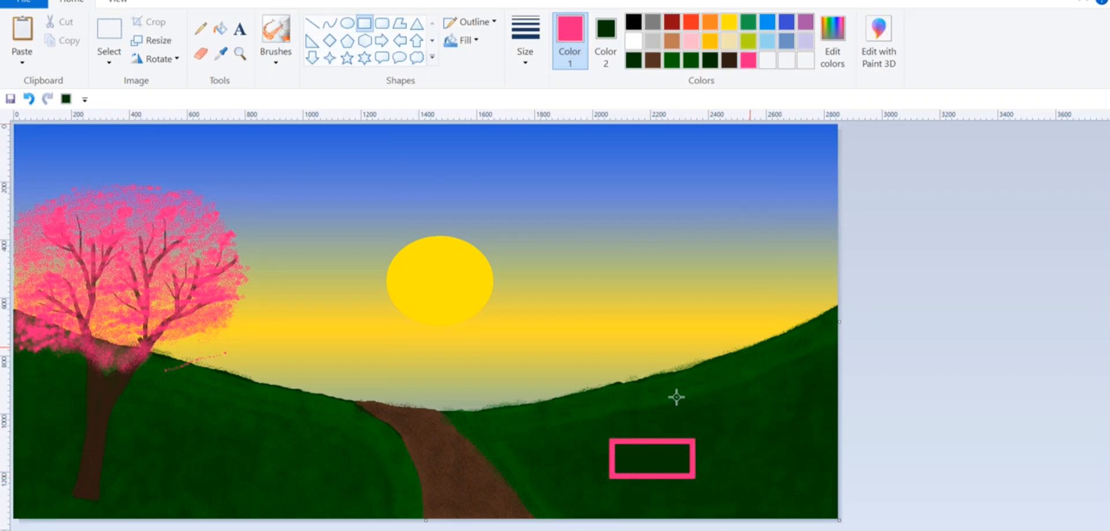
Step: Paint the inside of the house's front wall solid bright pink with a thick regular brush
click(275, 58)
click(275, 89)
click(520, 60)
click(555, 193)
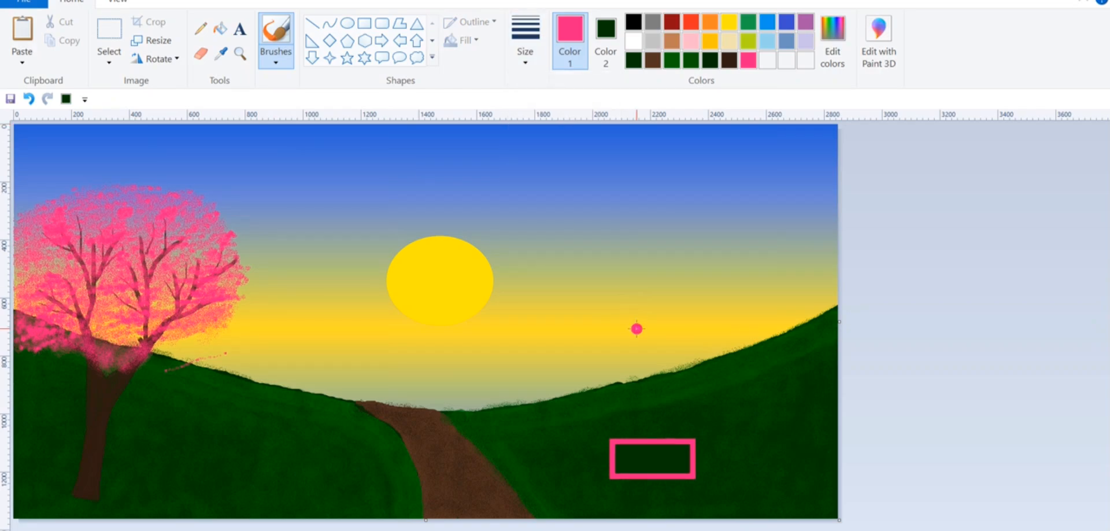
mouse_move(616, 446)
mouse_down()
mouse_move(686, 446)
mouse_move(677, 468)
mouse_move(682, 459)
mouse_move(619, 456)
mouse_move(678, 458)
mouse_move(646, 469)
mouse_move(616, 467)
mouse_up()
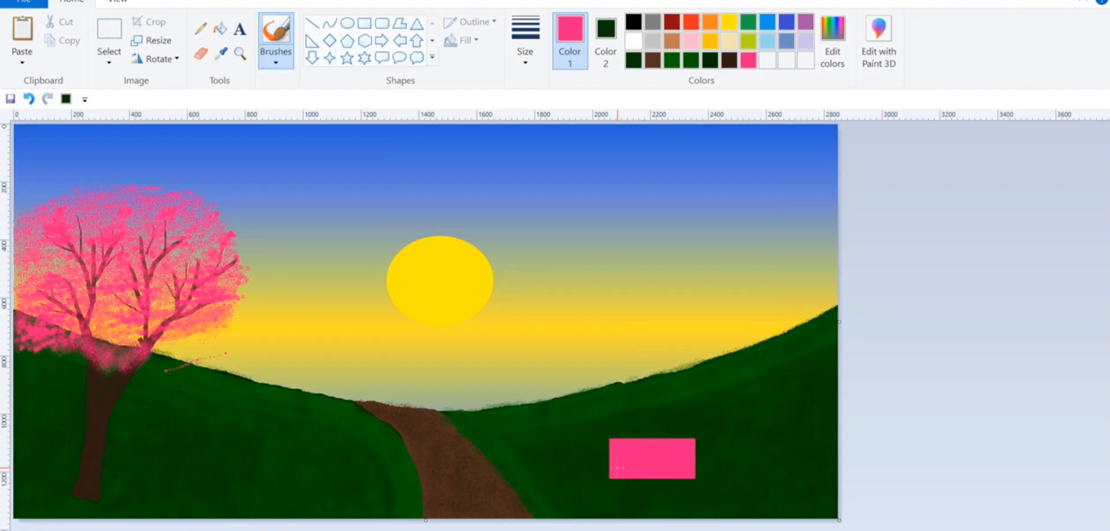
Step: Outline a slanted roof above the front wall in a lighter custom pink with straight lines and brush it in solid
click(843, 46)
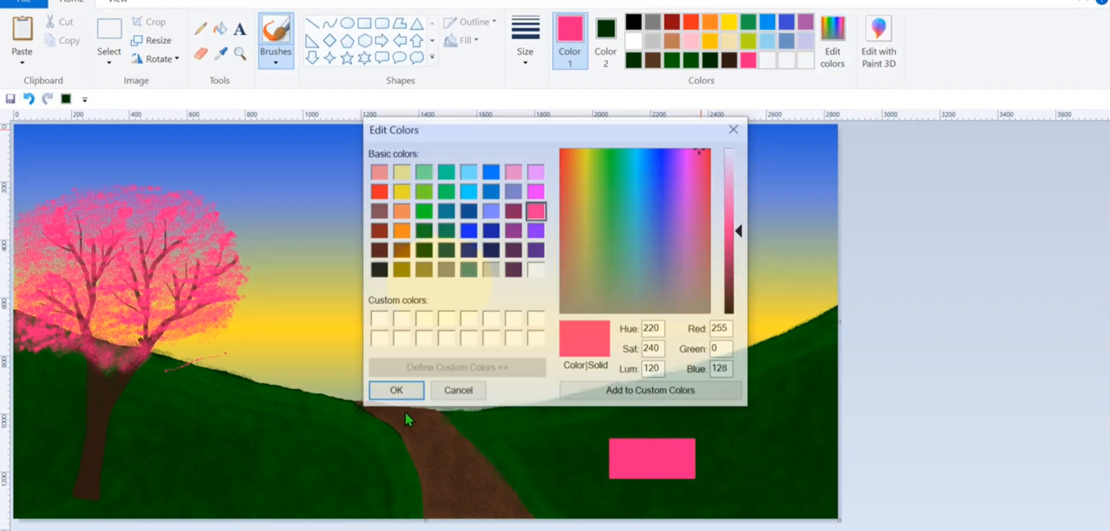
click(395, 391)
click(312, 23)
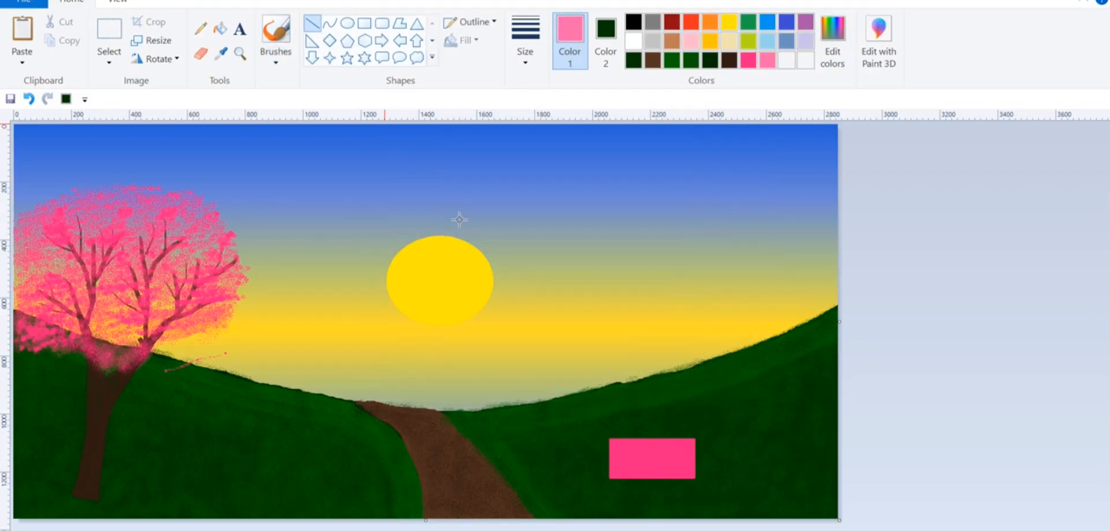
mouse_move(613, 438)
mouse_down()
mouse_move(643, 400)
mouse_move(714, 400)
mouse_move(697, 435)
mouse_up()
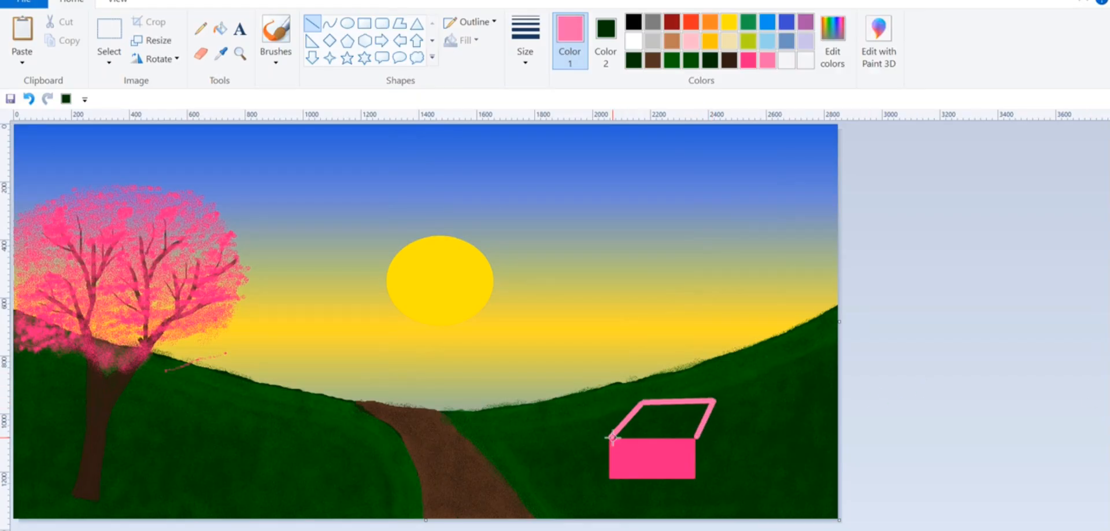
drag(612, 437, 691, 435)
click(276, 34)
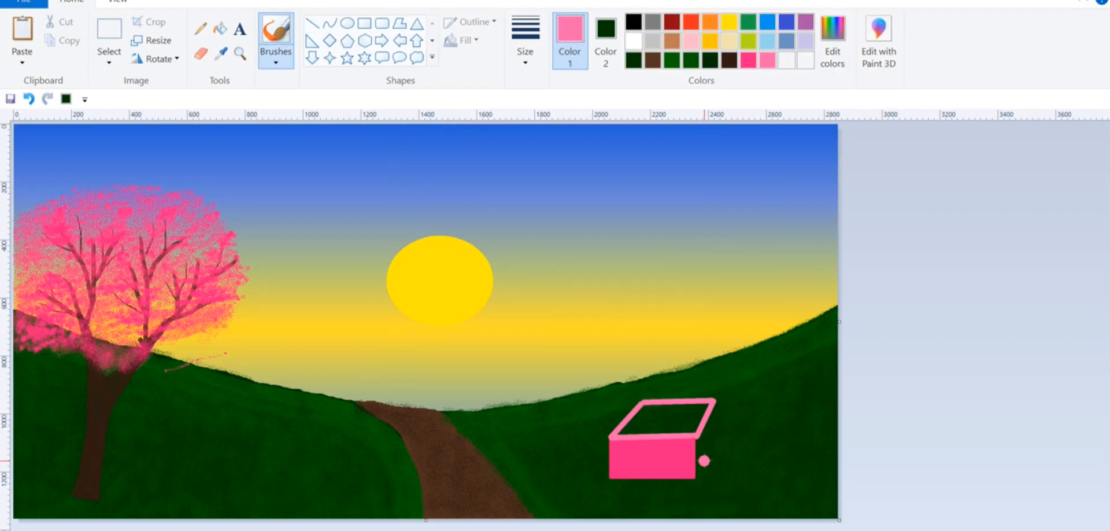
mouse_move(643, 408)
mouse_down()
mouse_move(692, 411)
mouse_move(635, 420)
mouse_up()
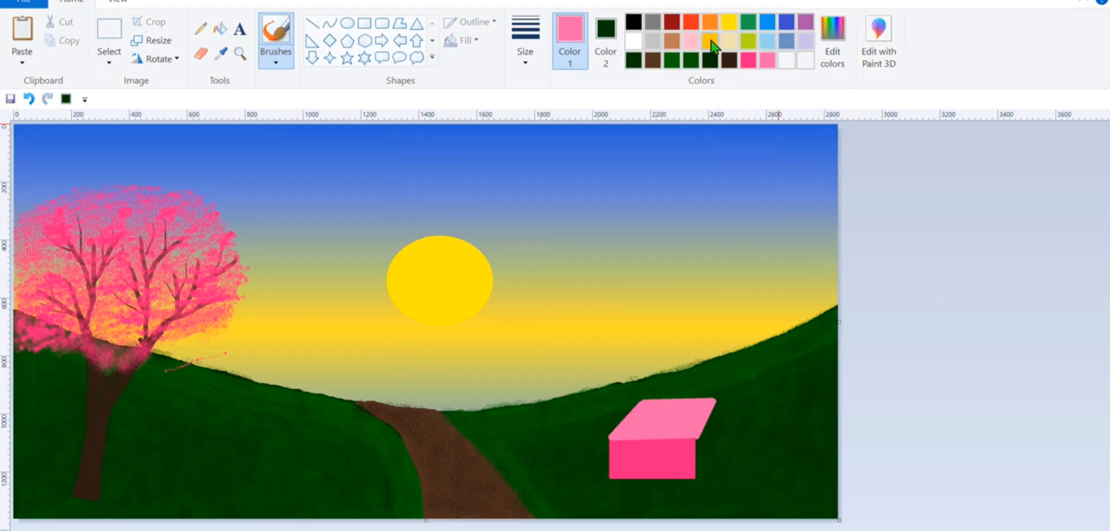
Step: Outline the house's gabled side wall in light gray with straight lines, starting from the roof's upper right corner
click(652, 42)
click(312, 24)
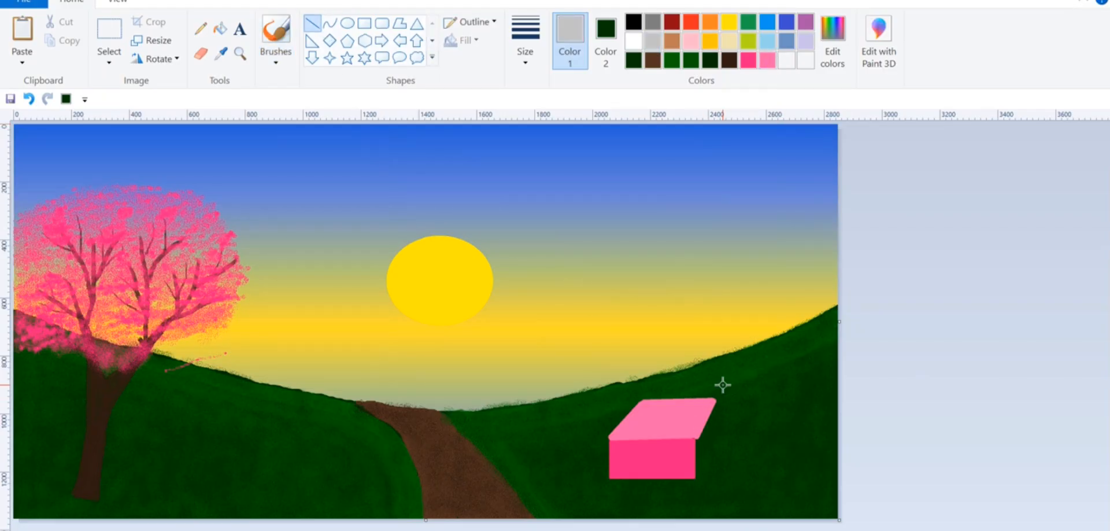
mouse_move(714, 401)
mouse_down()
mouse_move(736, 428)
mouse_move(697, 435)
mouse_move(697, 471)
mouse_up()
click(28, 99)
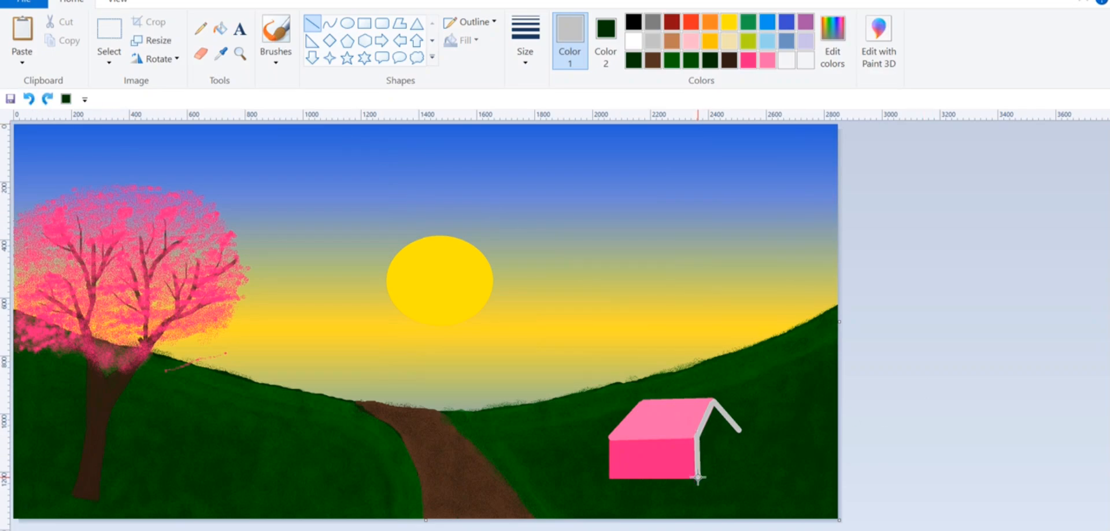
drag(740, 431, 742, 466)
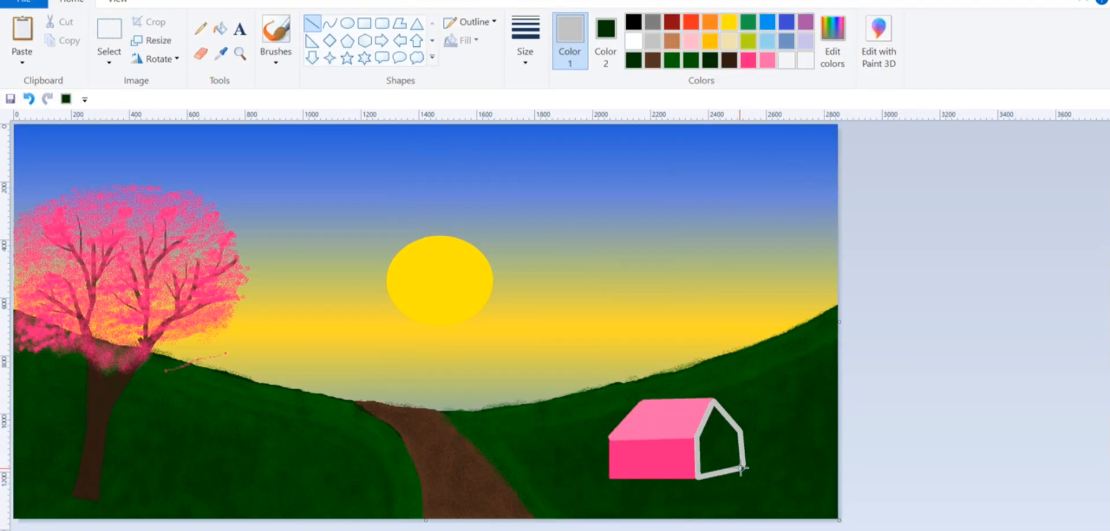
Step: Paint the gabled side wall solid light gray with the brush, undoing a misplaced stroke
click(275, 31)
mouse_move(716, 411)
mouse_down()
mouse_move(699, 473)
mouse_move(730, 470)
mouse_up()
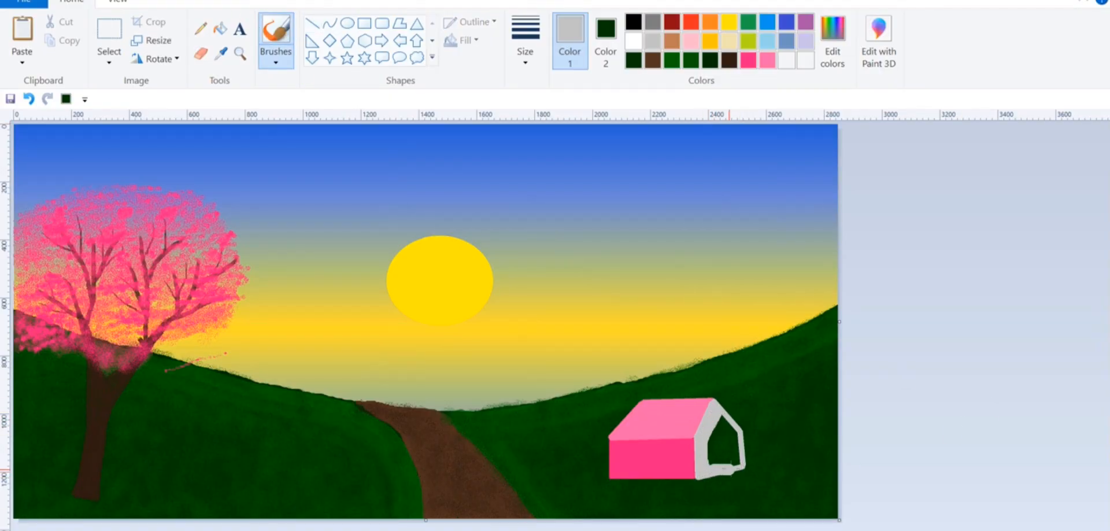
click(29, 99)
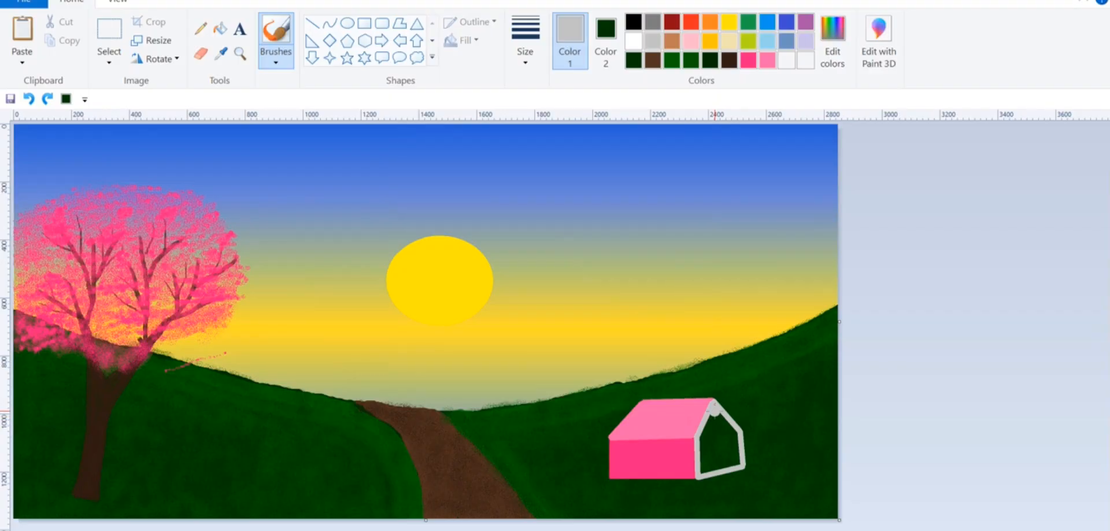
mouse_move(715, 408)
mouse_down()
mouse_move(736, 434)
mouse_move(720, 435)
mouse_move(727, 425)
mouse_move(708, 437)
mouse_move(714, 430)
mouse_move(716, 464)
mouse_up()
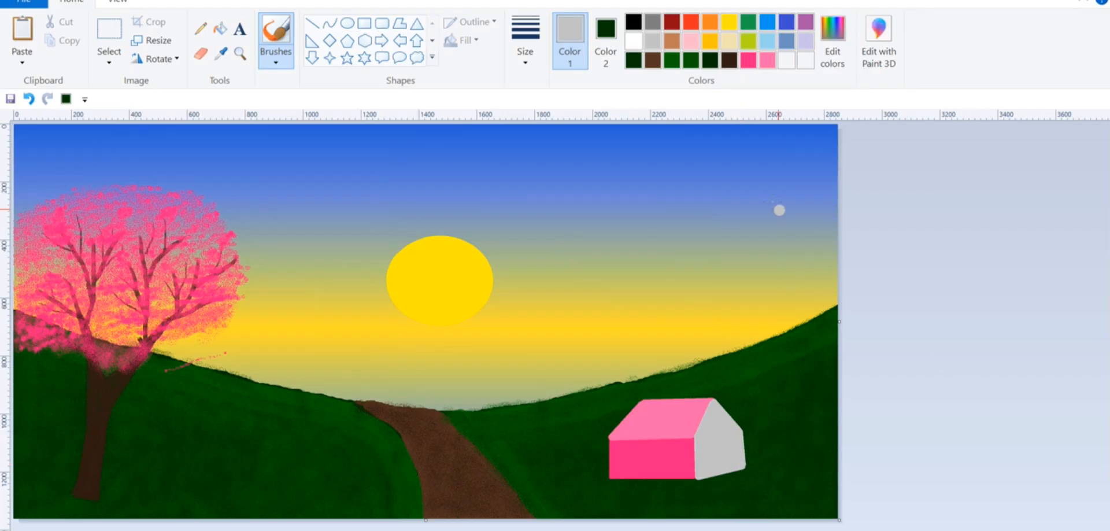
Step: Draw a window and a door on the pink front wall as black rectangles with a solid black fill
click(368, 26)
click(651, 29)
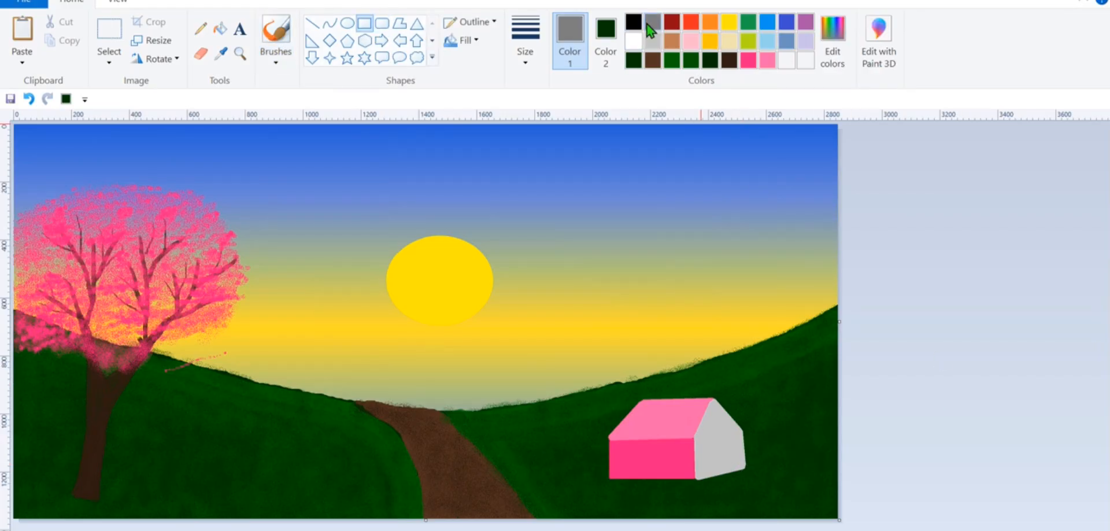
click(633, 22)
click(605, 40)
click(634, 23)
click(467, 40)
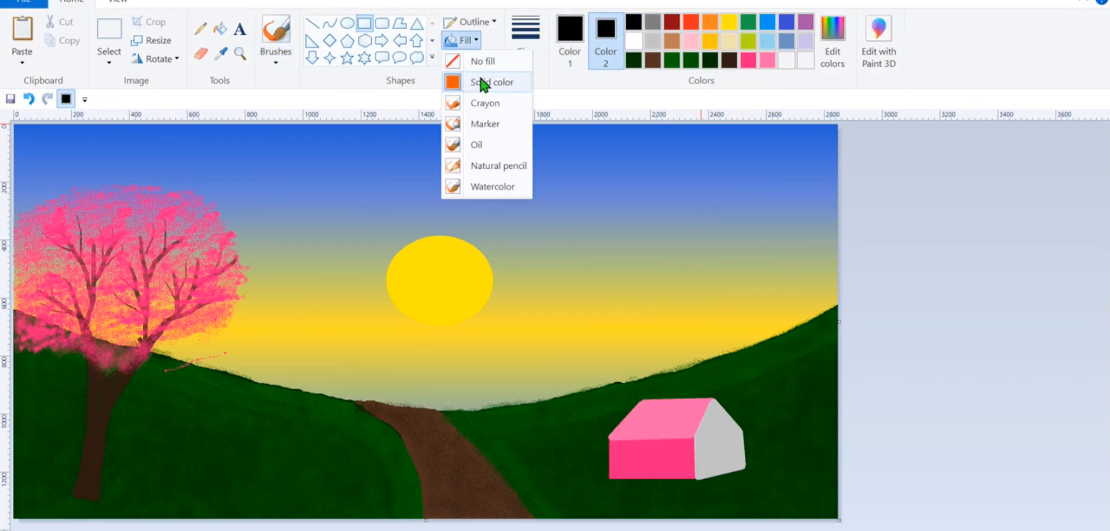
click(478, 81)
drag(622, 448, 675, 476)
click(740, 434)
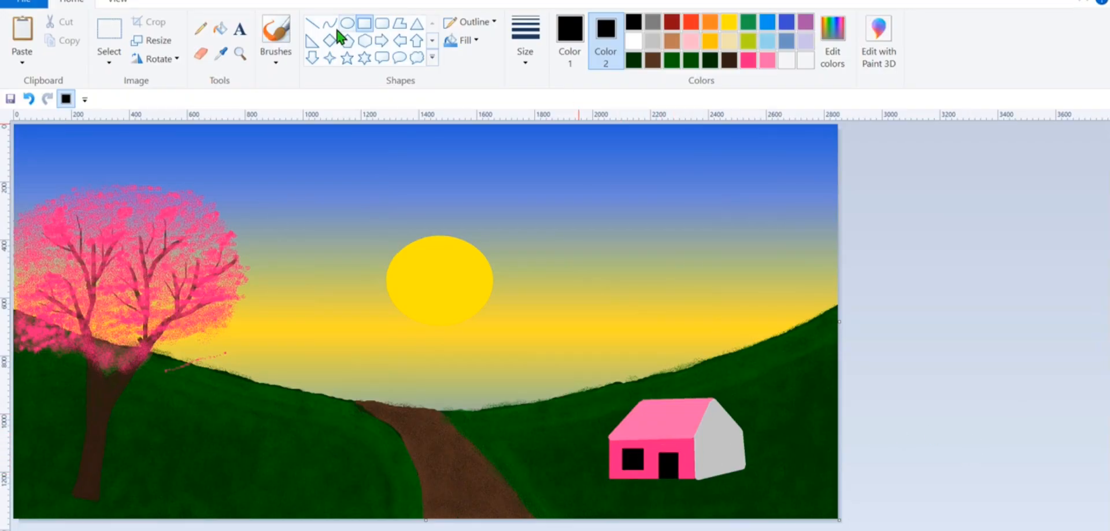
Step: Draw a small round window with a solid black fill on the gray side wall
click(346, 26)
drag(710, 424, 723, 440)
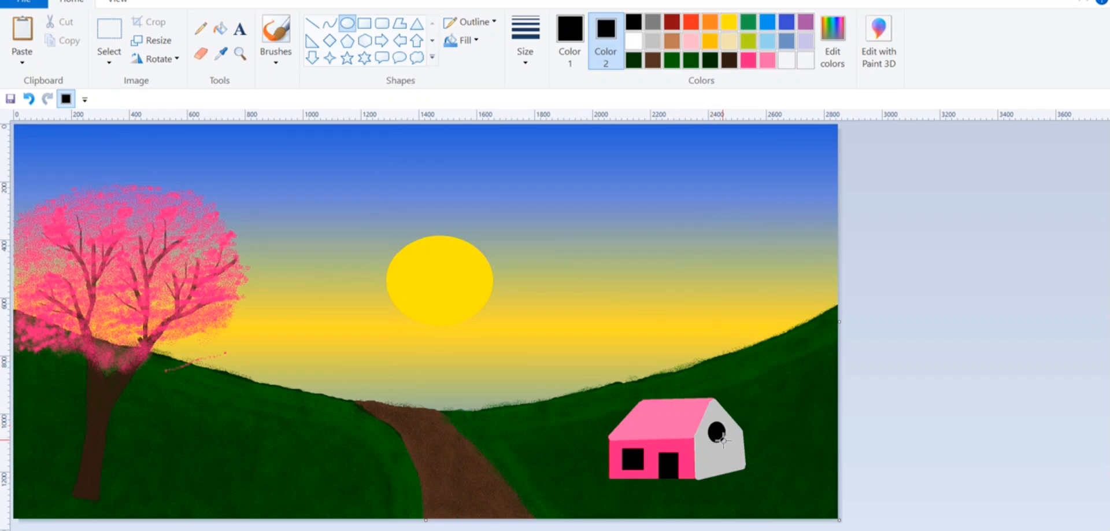
click(1032, 364)
Step: Paint small black birds in the sky on both sides of the sun with a thin brush, undoing unwanted strokes
click(280, 54)
click(286, 121)
click(571, 42)
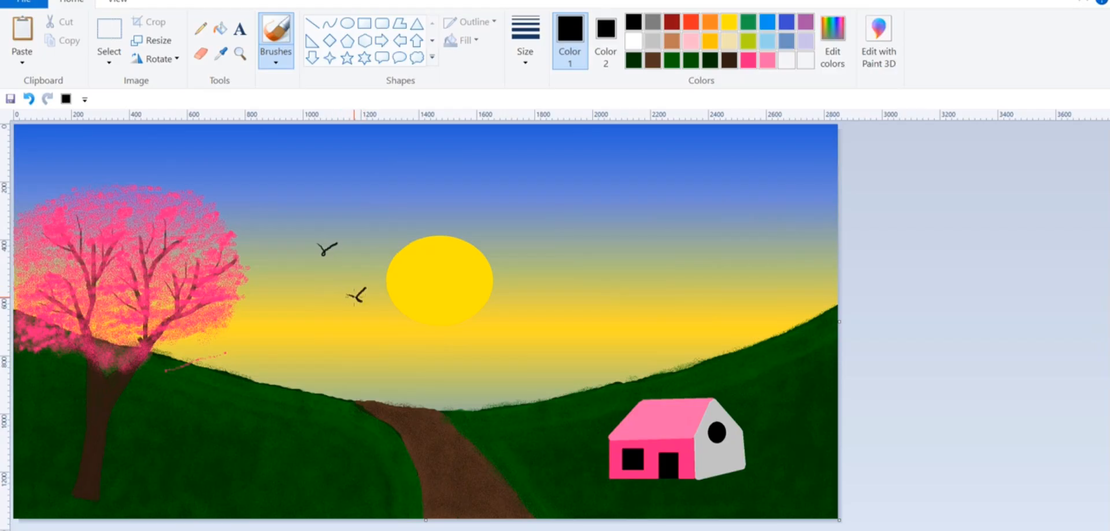
click(28, 98)
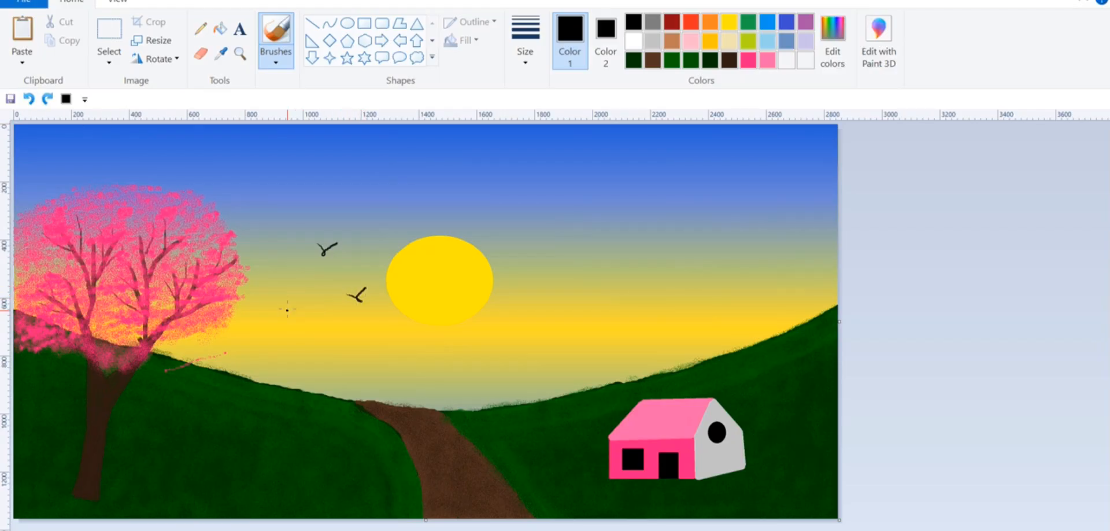
click(28, 98)
click(28, 98)
click(28, 98)
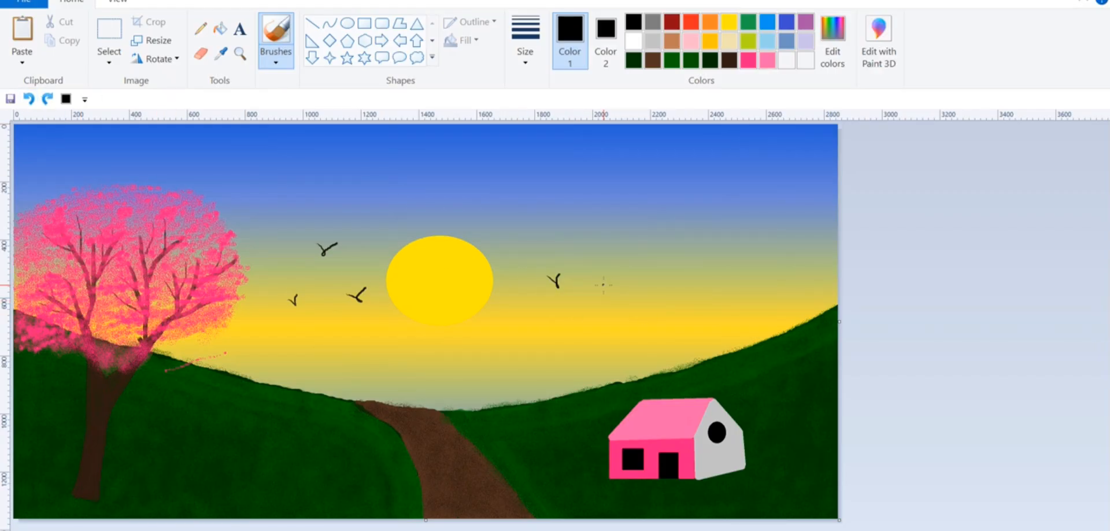